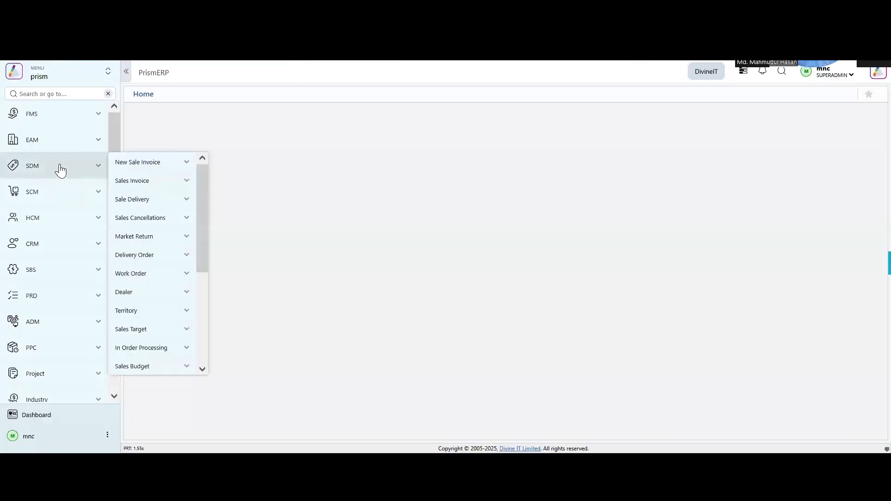
- Start a new fixed asset account and name it "Furniture & Fixure_Head Office"
mouse_move(57, 144)
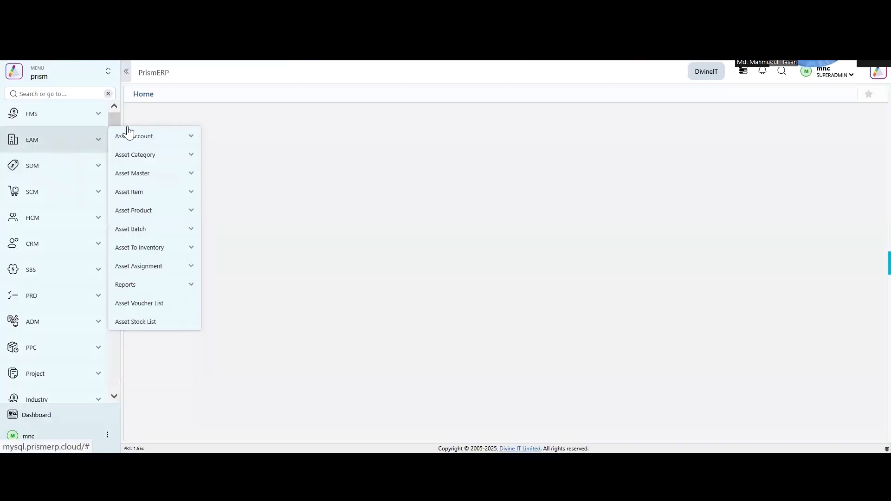
mouse_move(147, 141)
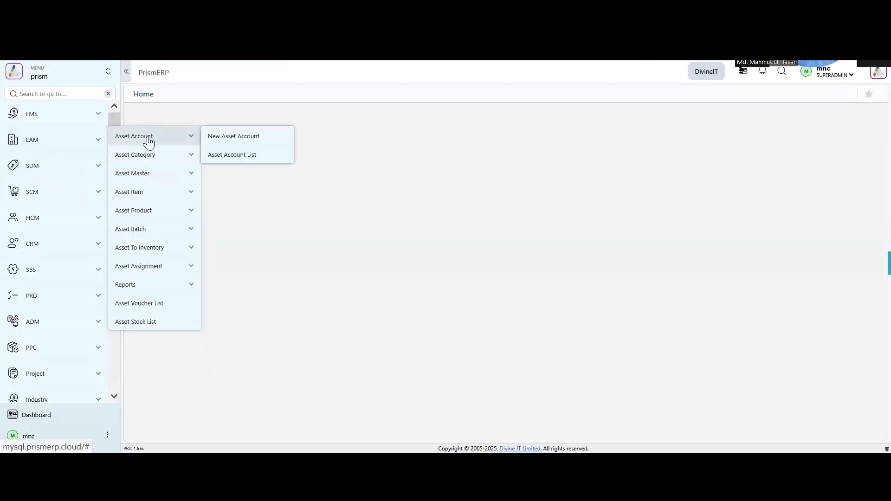
left_click(226, 140)
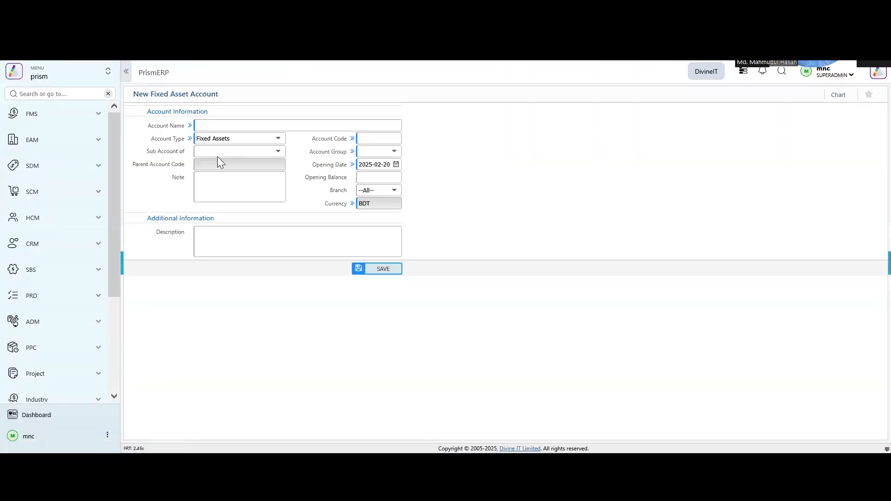
left_click(205, 126)
type("Fu")
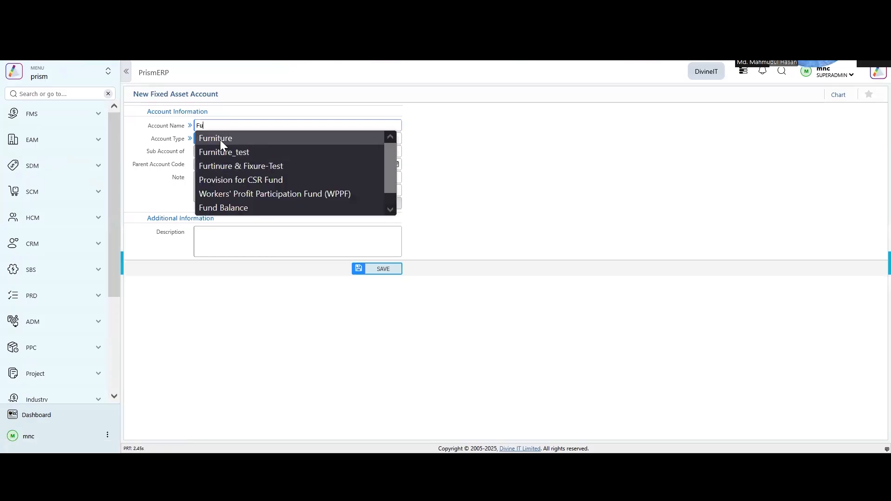
type("rniture ")
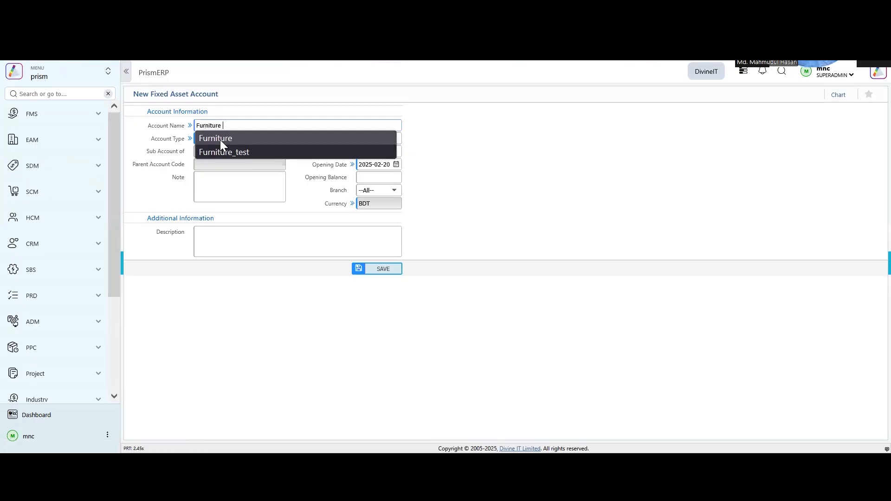
type("& Fixure")
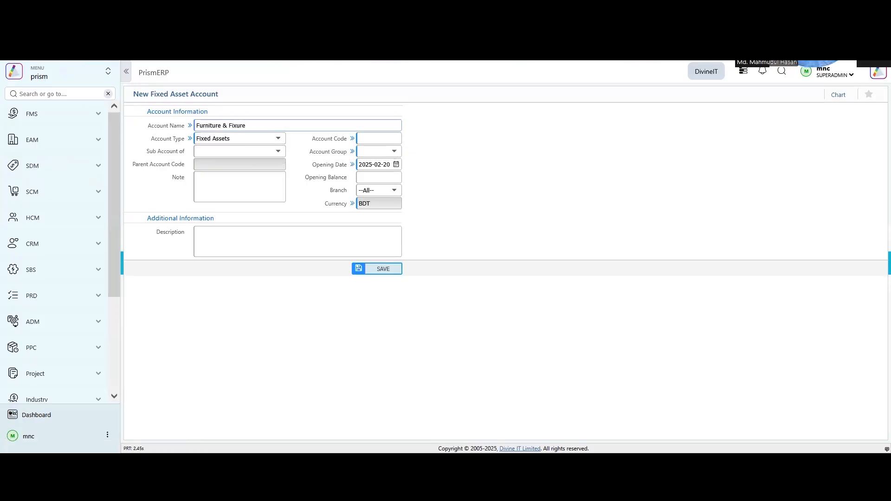
type("_Head Offic")
- Set the account code to 10050, enter 01 in the opening date, and save the account
left_click(365, 139)
type("1005")
left_click(372, 167)
key("Tab")
type("01")
left_click(384, 270)
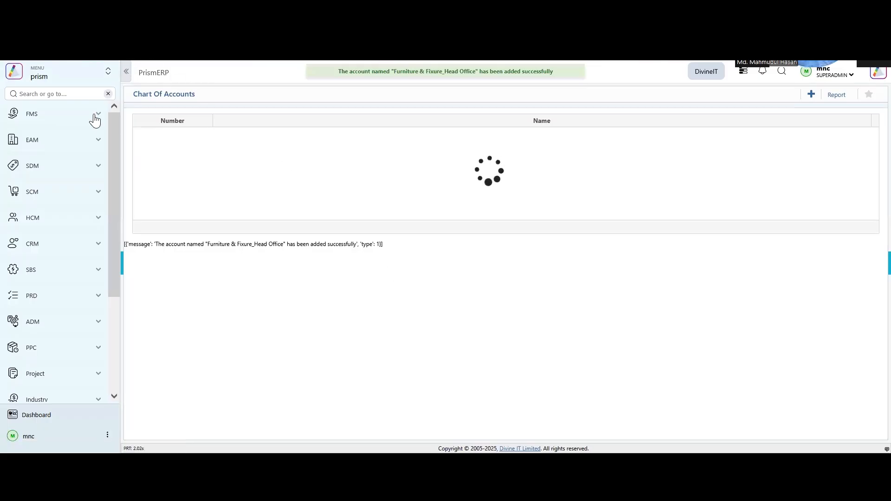
- Start a new asset category and name it "Furniture & Fixure_Head Office"
left_click(96, 141)
mouse_move(142, 147)
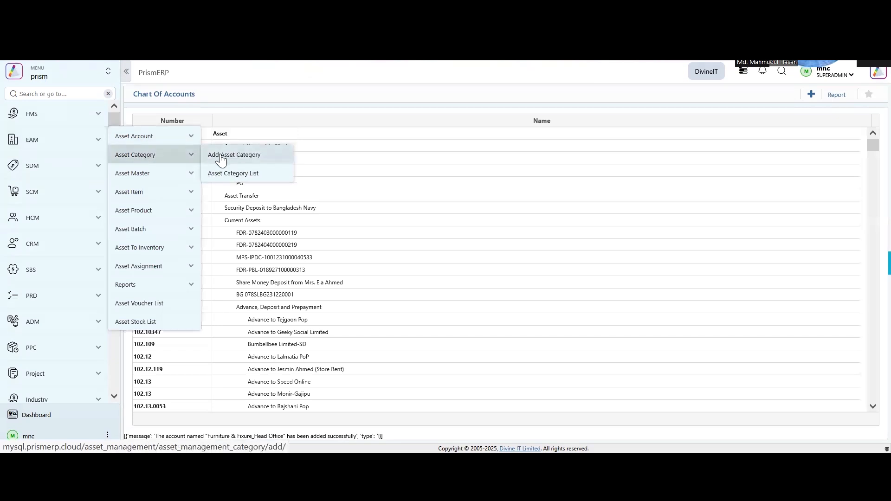
left_click(222, 156)
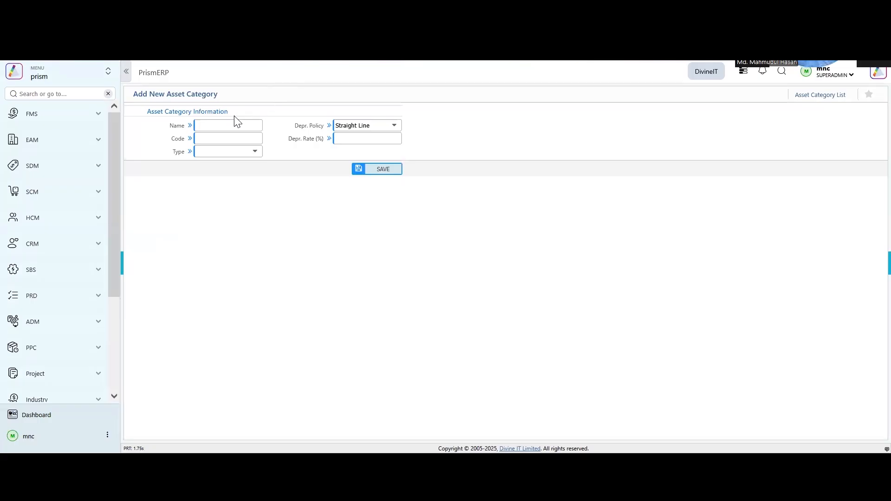
left_click(229, 122)
left_click(228, 121)
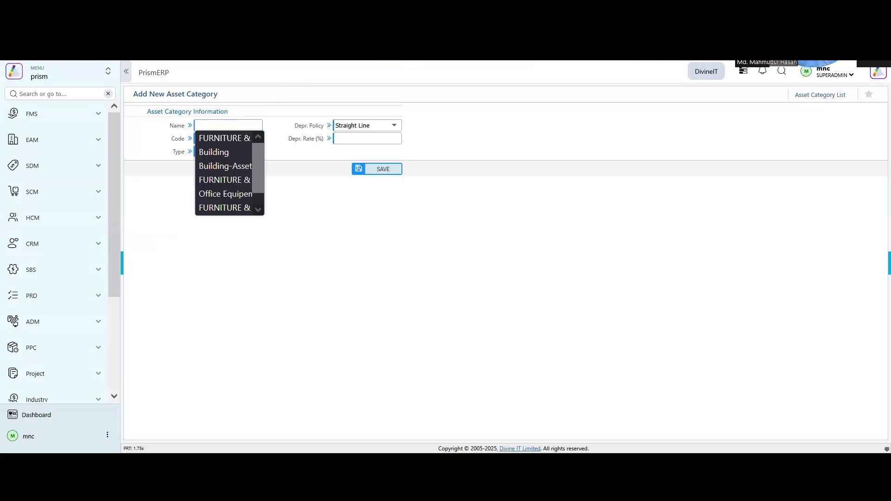
type("F")
key("BackSpace")
type("Fur")
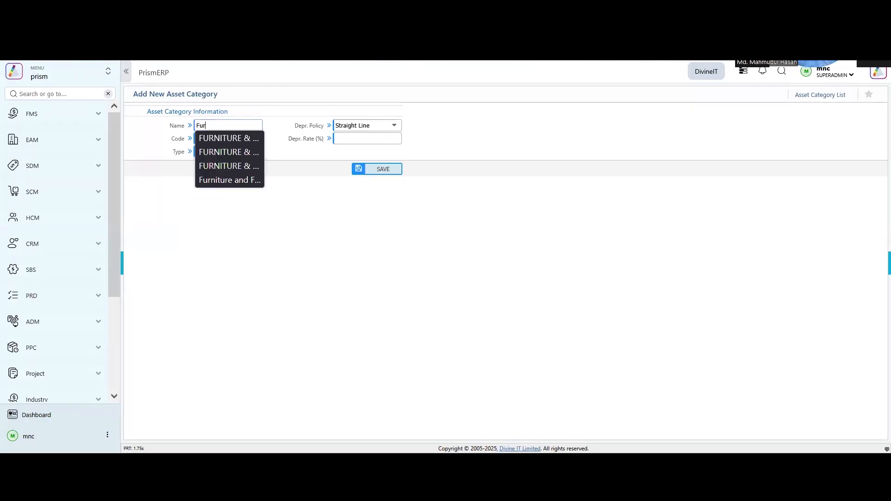
type("niture &")
type(" F")
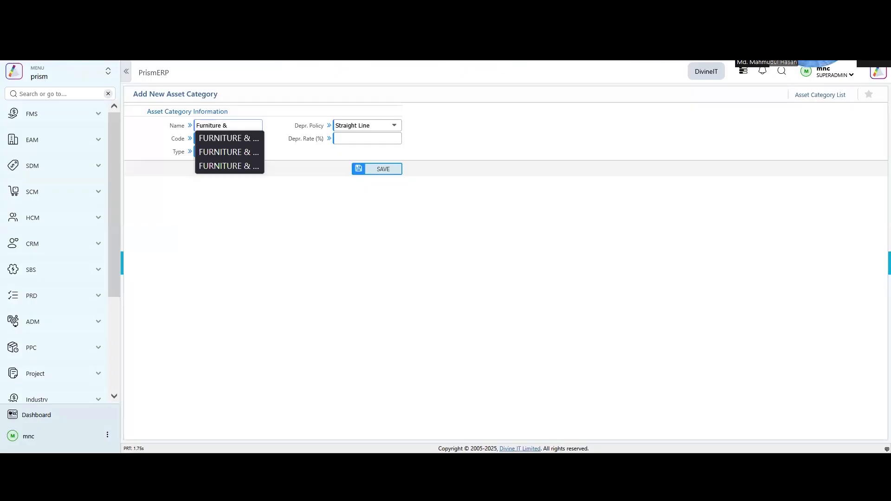
type("ixu")
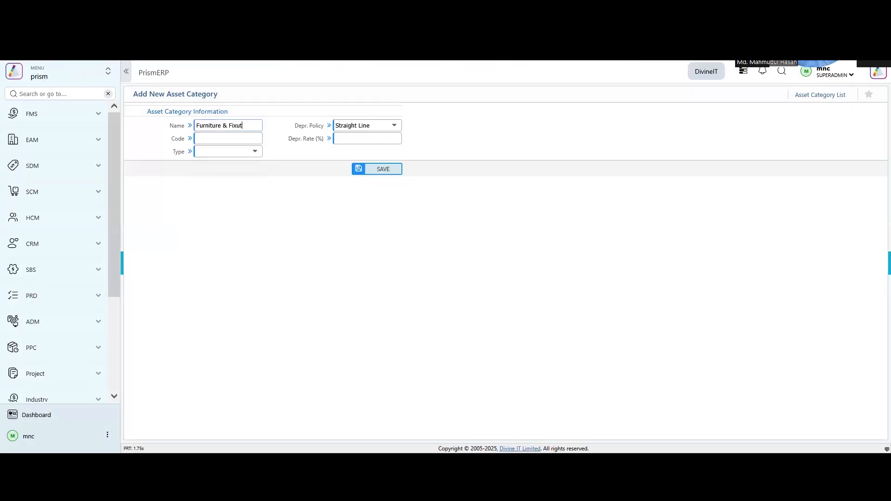
type("re_Head Office")
- Give the asset category the code 10050 and the type Tangible
left_click(228, 140)
type("10050")
left_click(241, 151)
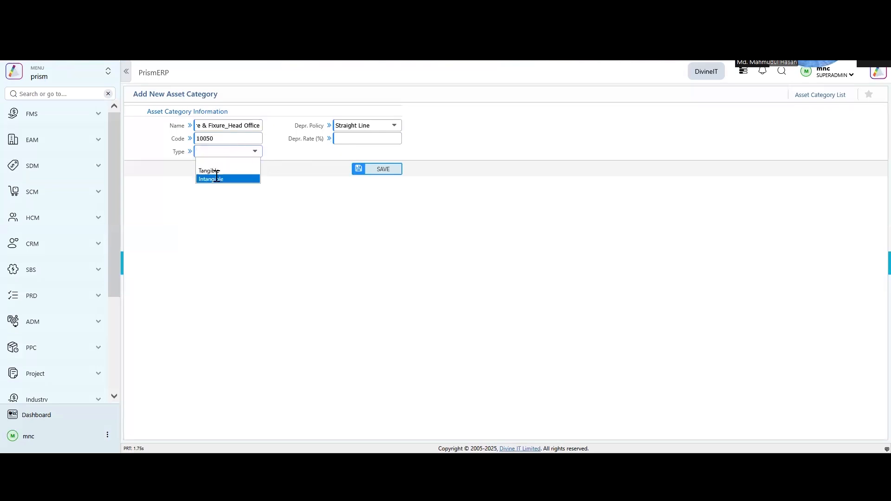
left_click(214, 172)
- Set the category's depreciation rate to 10% with the Straight Line policy and save it
left_click(354, 138)
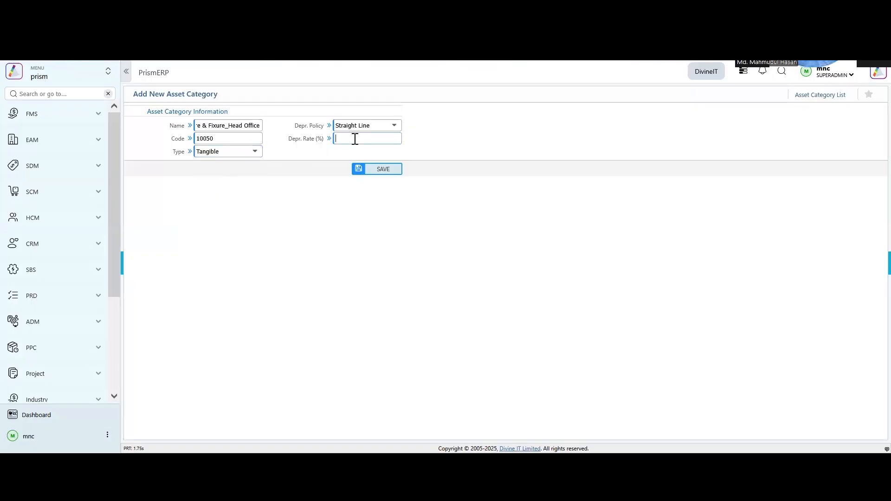
type("10")
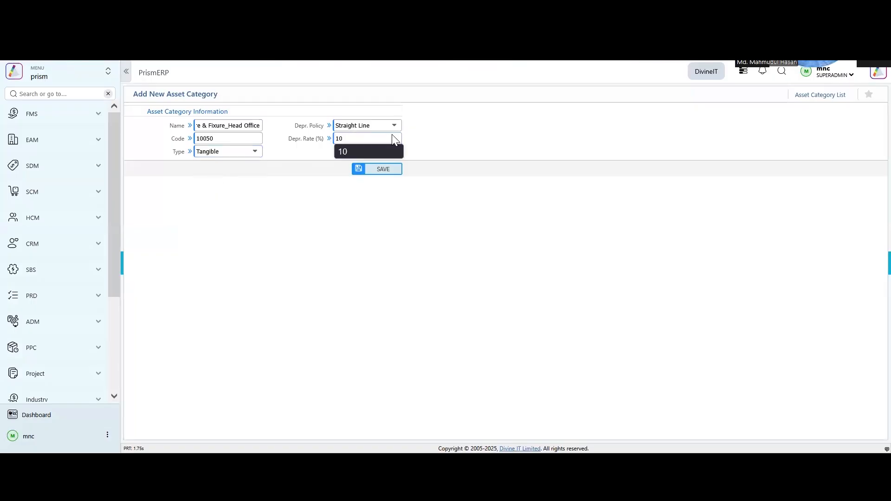
left_click(386, 127)
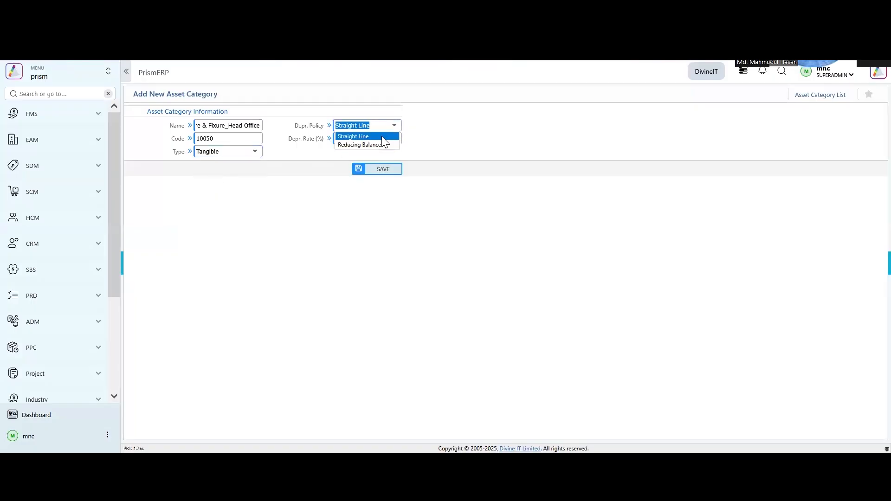
left_click(370, 136)
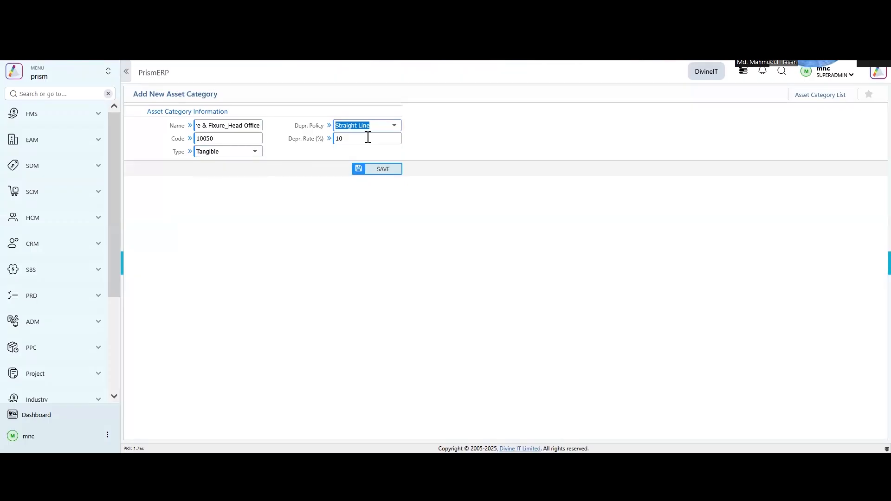
left_click(380, 173)
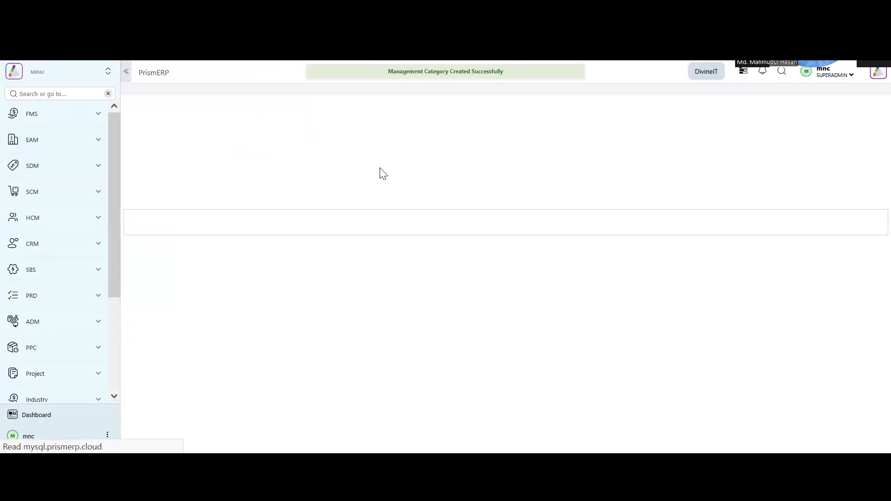
- Start another new fixed asset account and name it "Acc. Dep. Furniture & Fixure_Head Office"
mouse_move(59, 181)
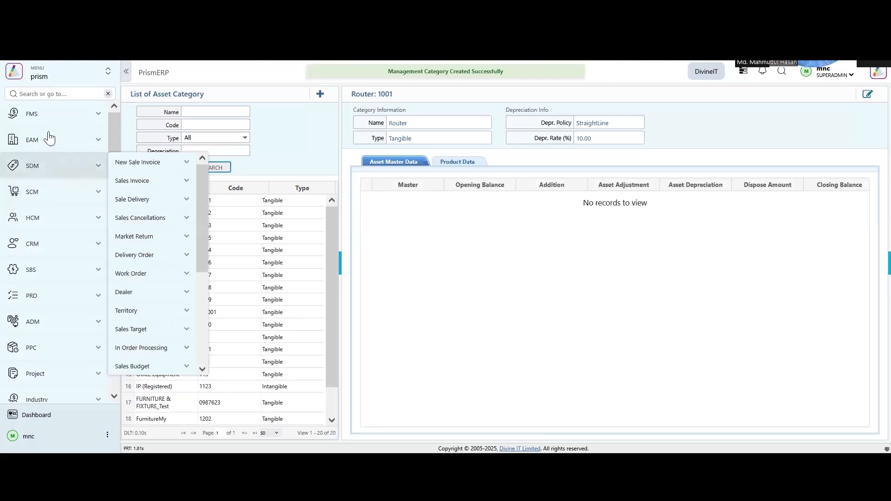
mouse_move(50, 139)
mouse_move(139, 136)
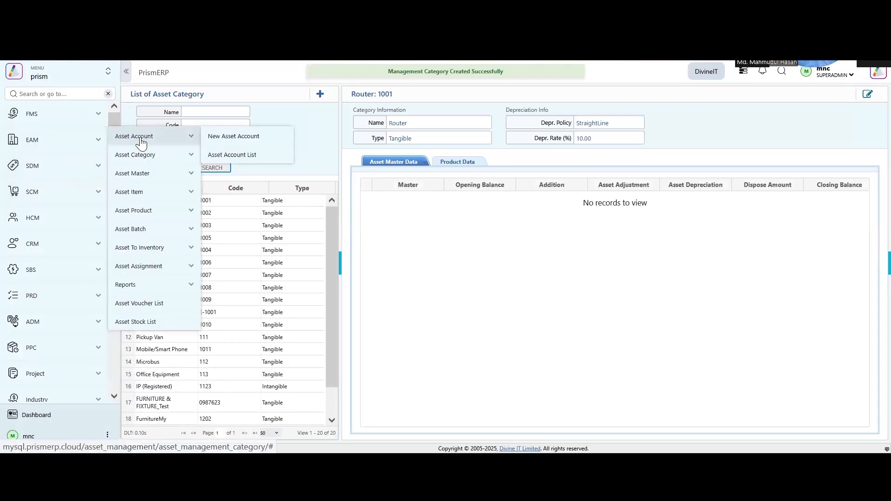
left_click(214, 139)
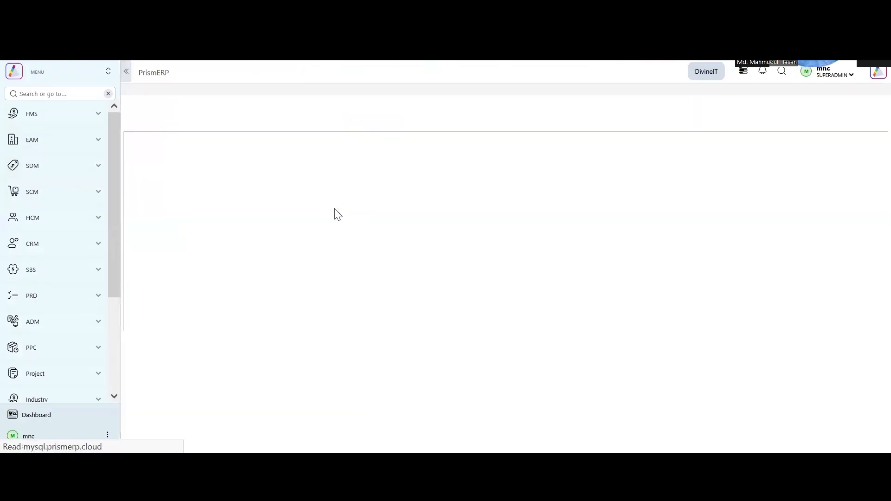
left_click(225, 127)
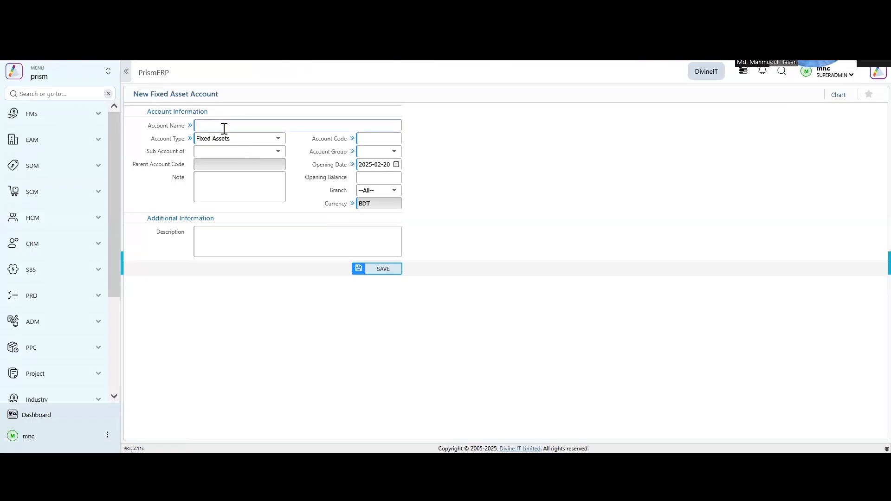
type("Acc")
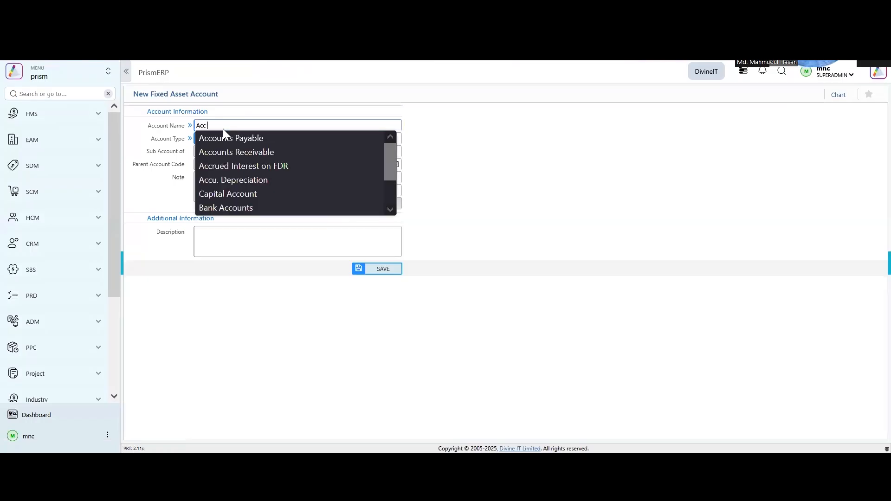
type(". ")
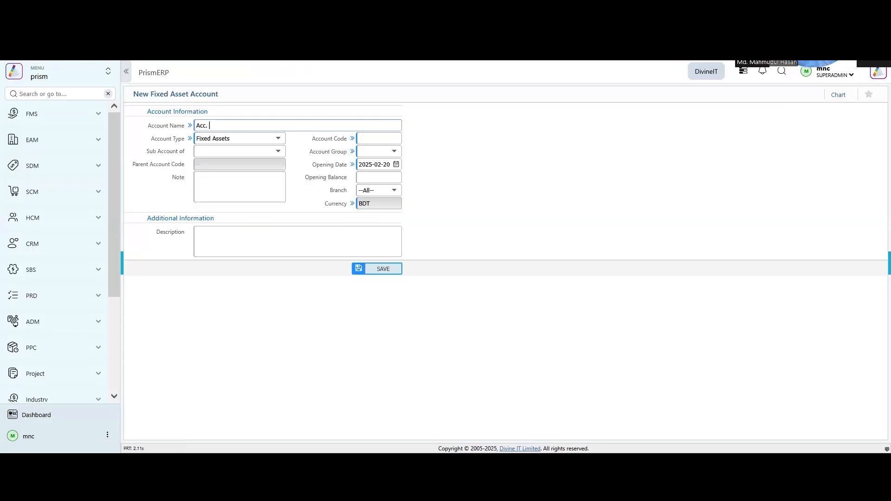
type("Dep. Furniture & Fixure_Head Office")
- Make the accumulated depreciation account a sub account of Furniture & Fixure_Head Office
left_click(219, 153)
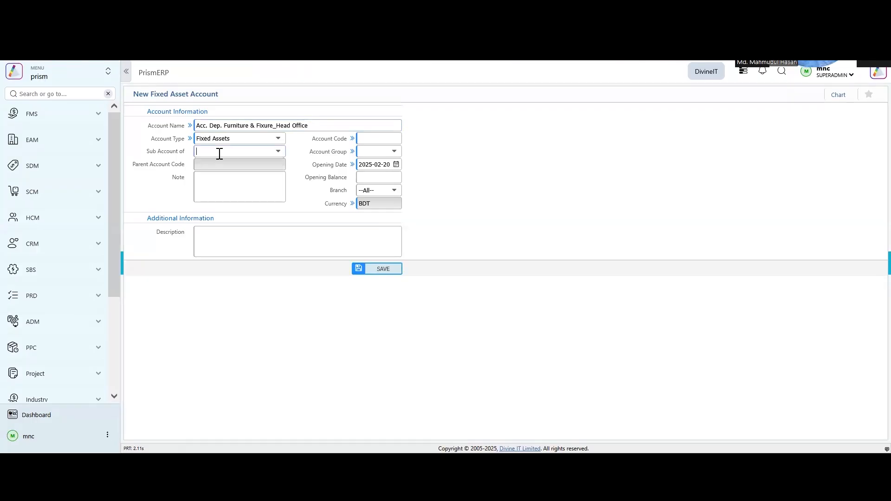
left_click(219, 162)
left_click(220, 152)
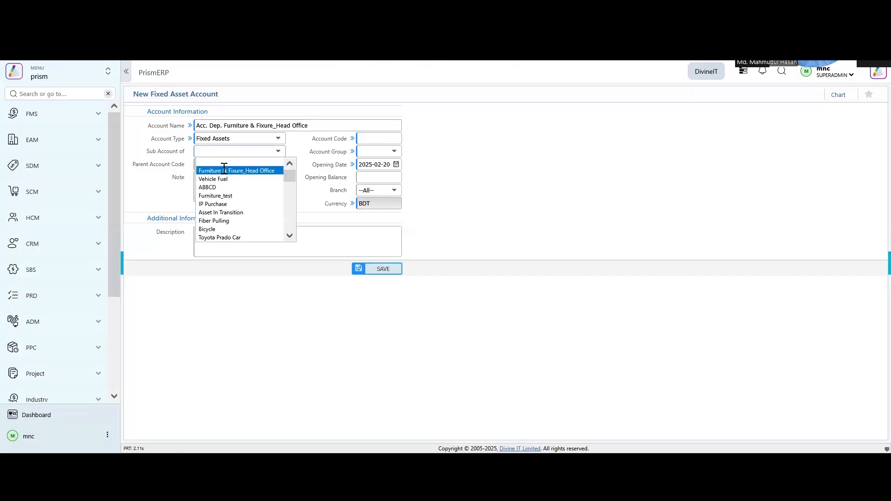
left_click(224, 168)
- Set the account code to 10050.1, adjust the opening date, and save the accumulated depreciation account
left_click(372, 138)
type("100")
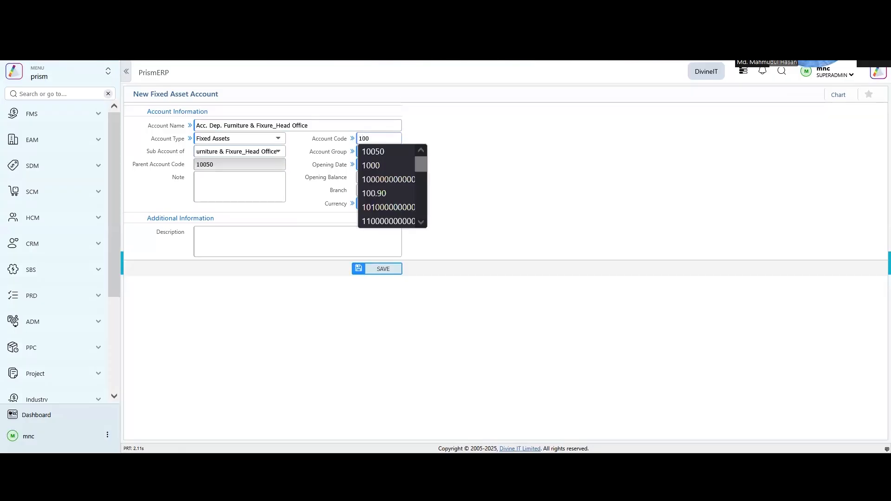
type("50.1")
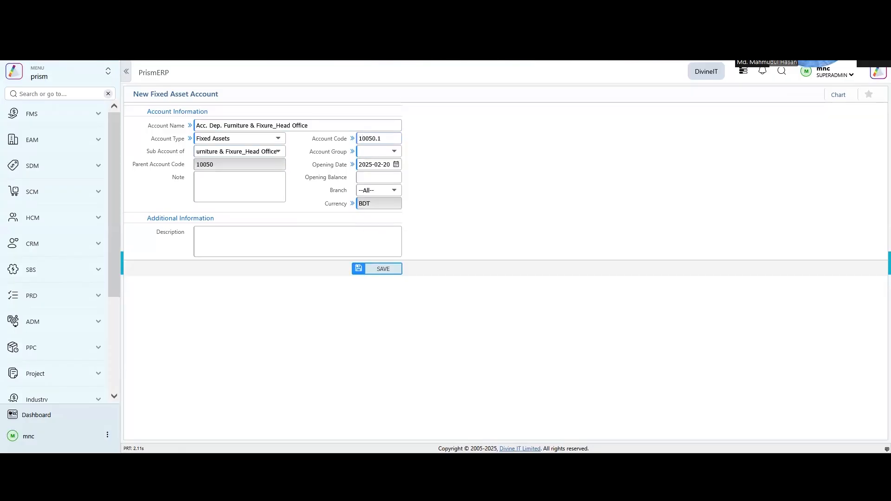
left_click(379, 165)
key("Right")
left_click(384, 275)
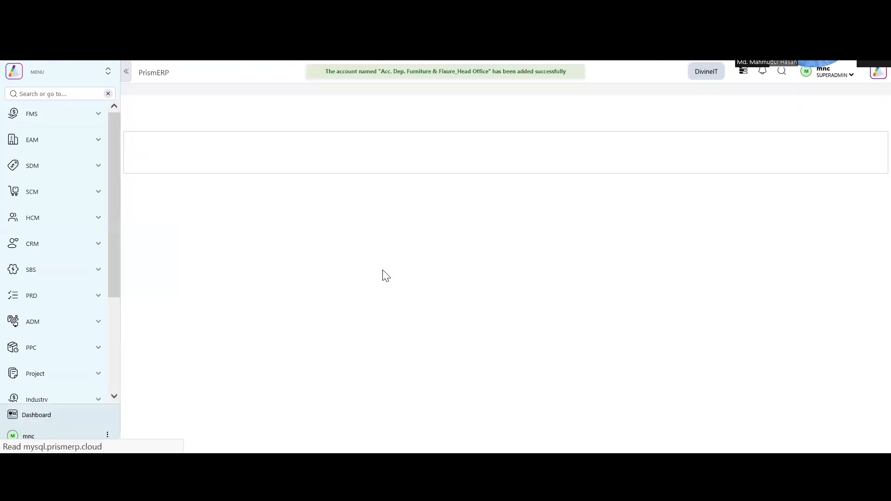
- Start a new asset master and assign it to the Furniture & Fixure_Head Office account
mouse_move(70, 148)
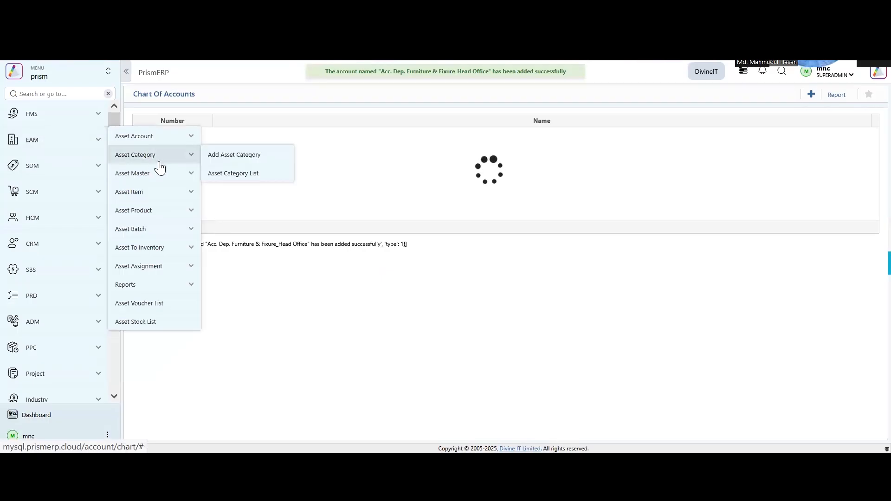
mouse_move(168, 175)
left_click(227, 179)
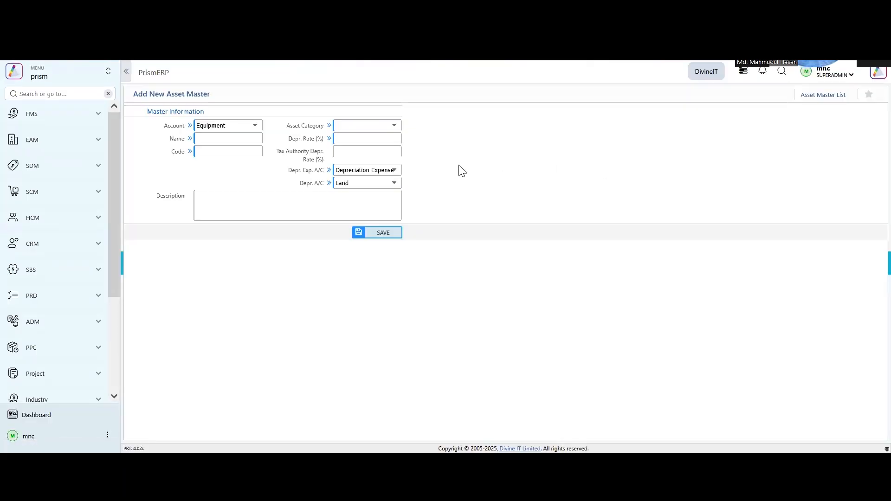
left_click(234, 124)
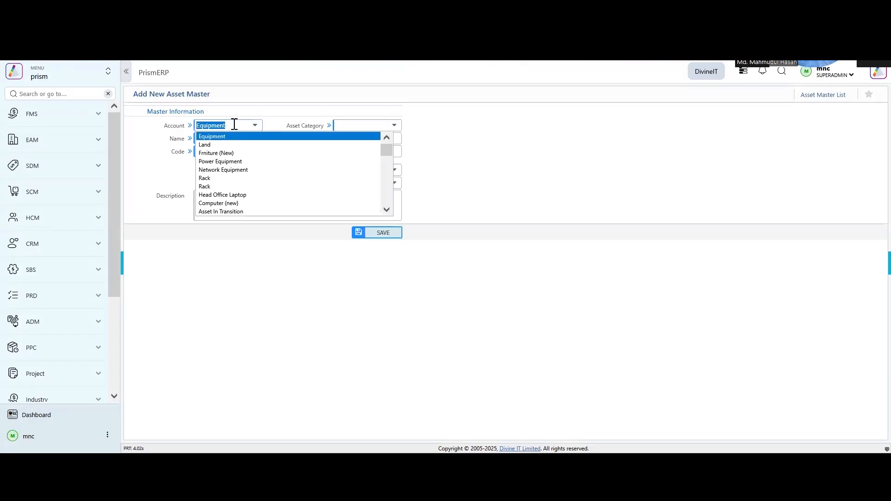
type("fu")
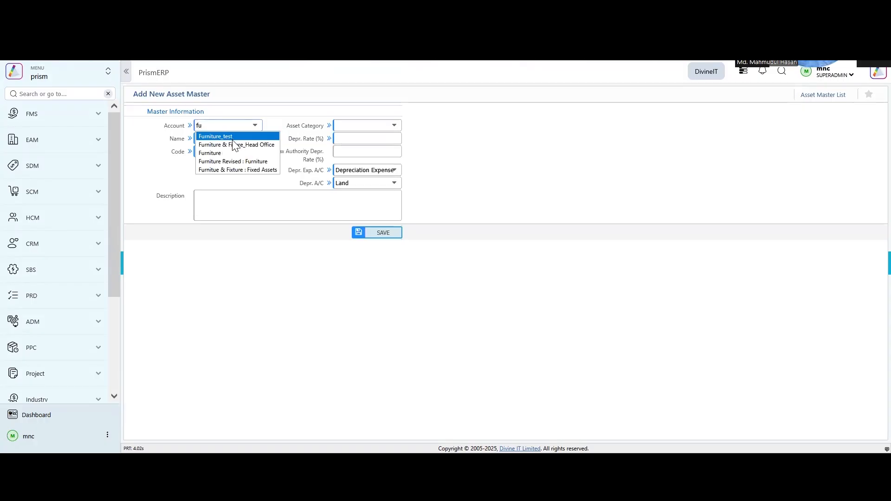
left_click(233, 144)
left_click(228, 141)
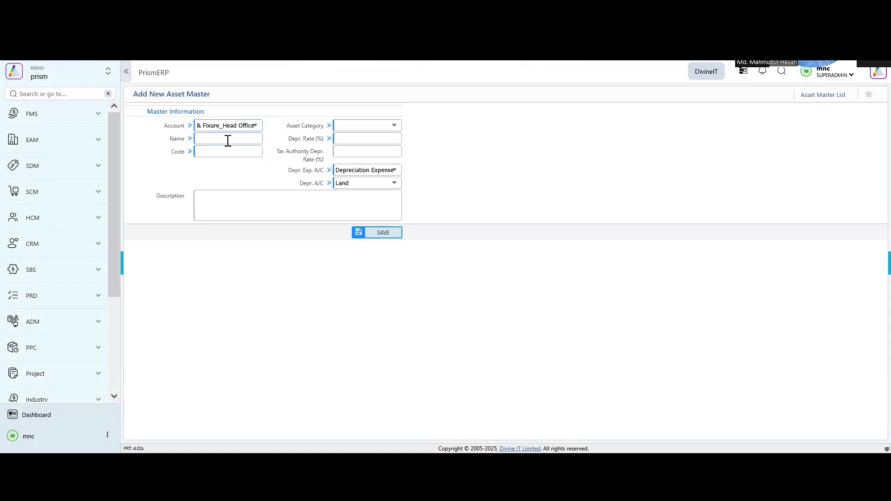
- Name the new asset master "Furniture & Fixure_Head Office"
left_click(228, 140)
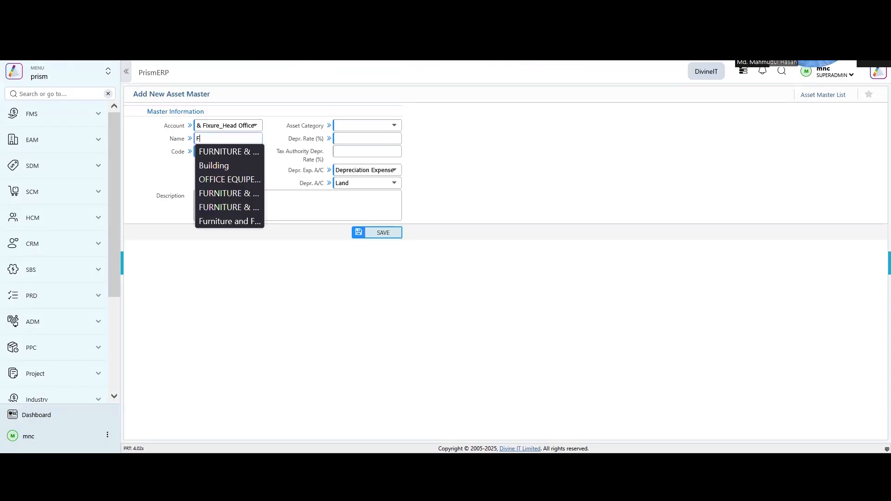
type("Furniture")
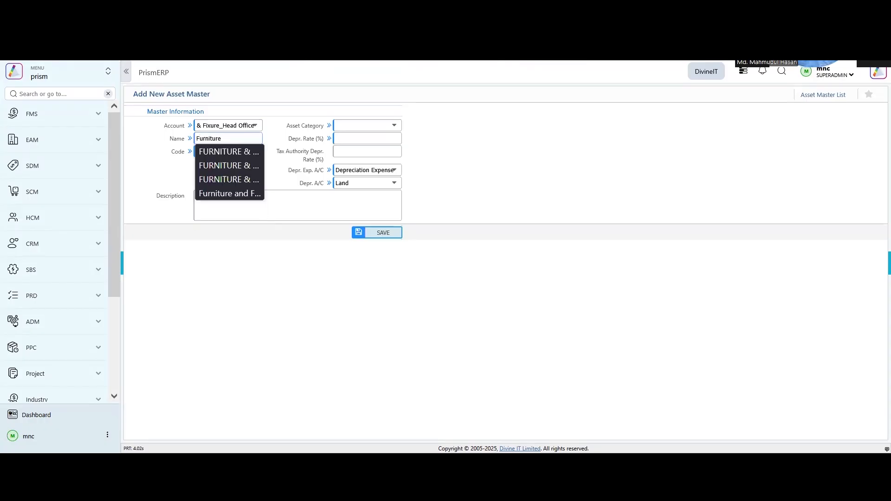
type(" & Fix")
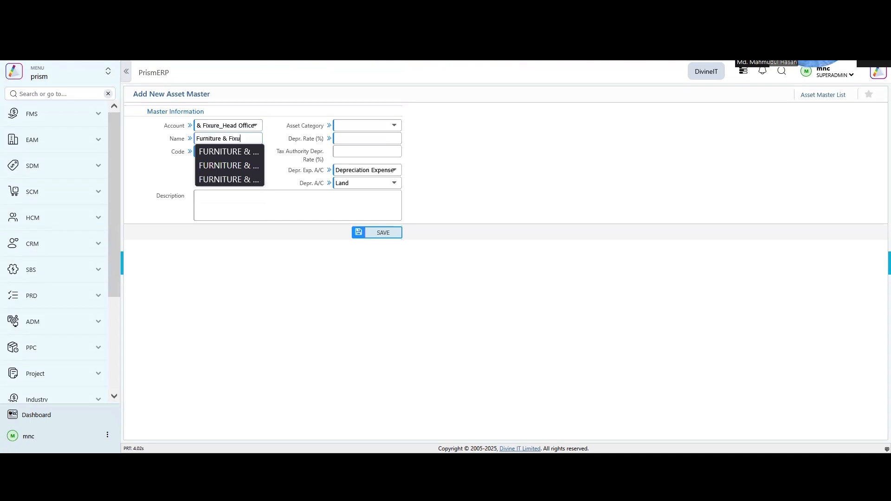
type("ure_")
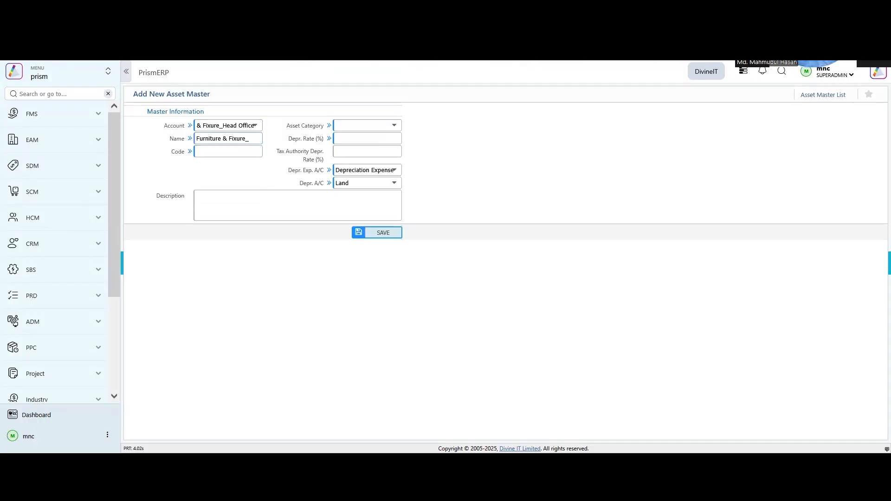
type("Head Office")
- Assign the asset master to the Furniture & Fixure_Head Office asset category
left_click(346, 122)
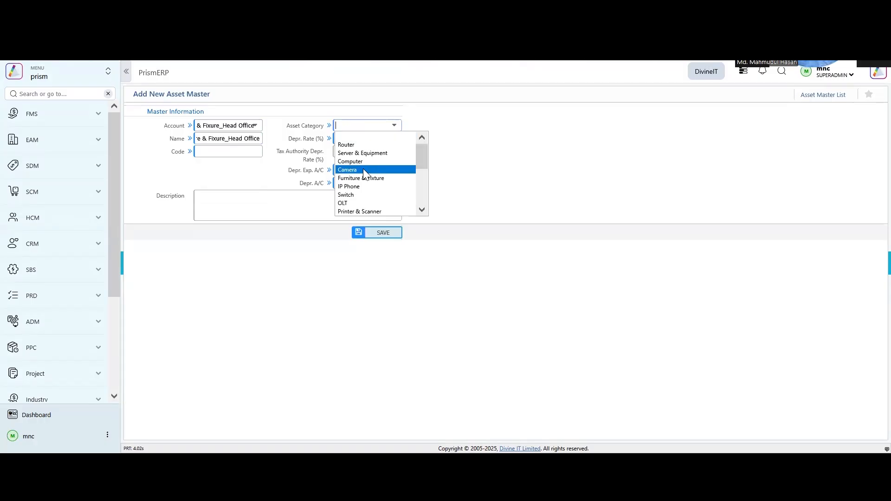
scroll(363, 168, "down", 3)
scroll(364, 169, "down", 1)
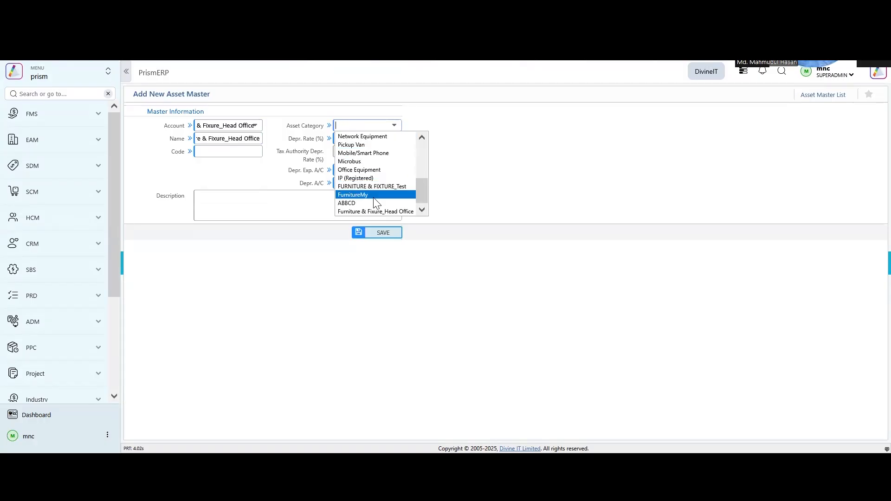
left_click(374, 211)
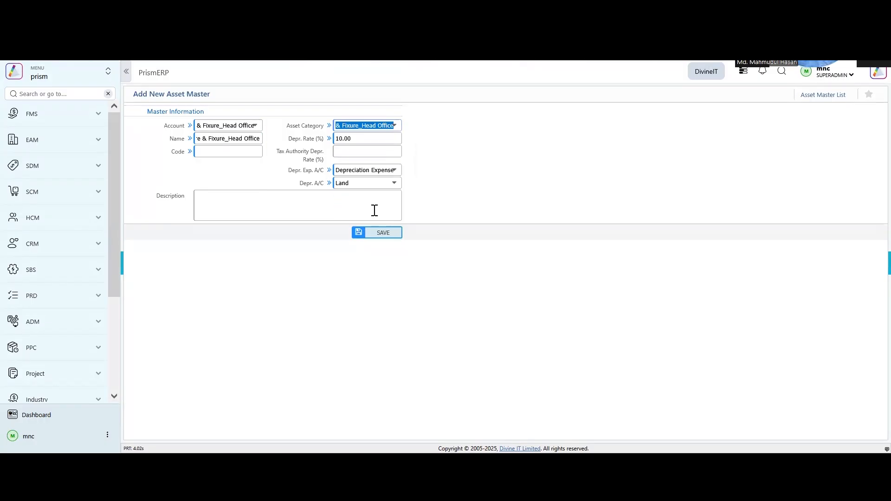
- Choose Depreciation Expense as the depreciation expense account and Acc. Dep. Furniture & Fixure_Head Office as the depreciation account
left_click(371, 171)
left_click(363, 180)
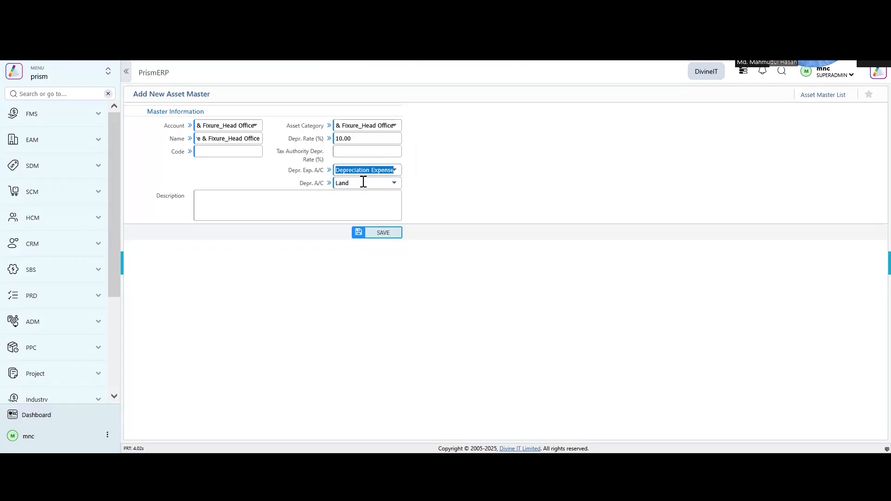
left_click(359, 183)
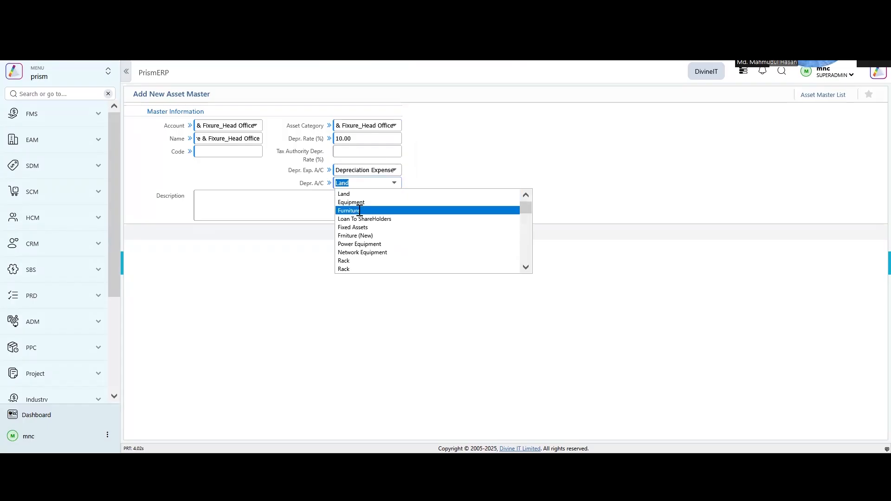
type("fu")
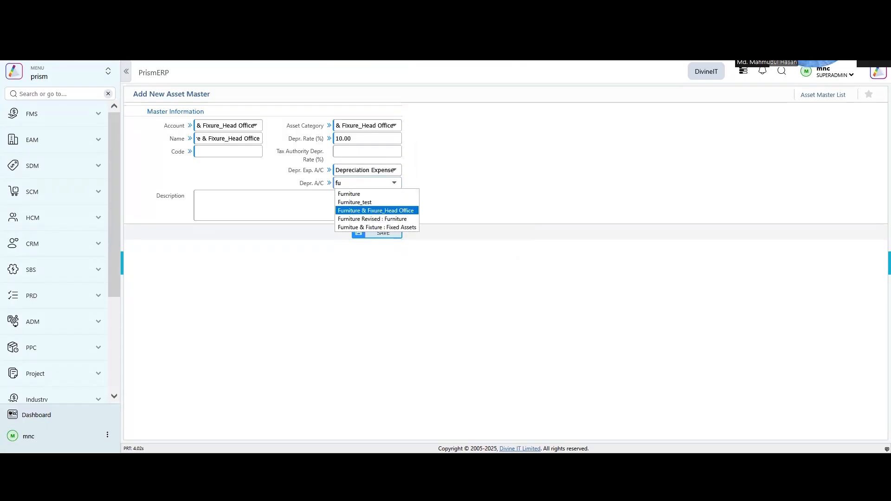
key("BackSpace")
key("BackSpace")
type("acc")
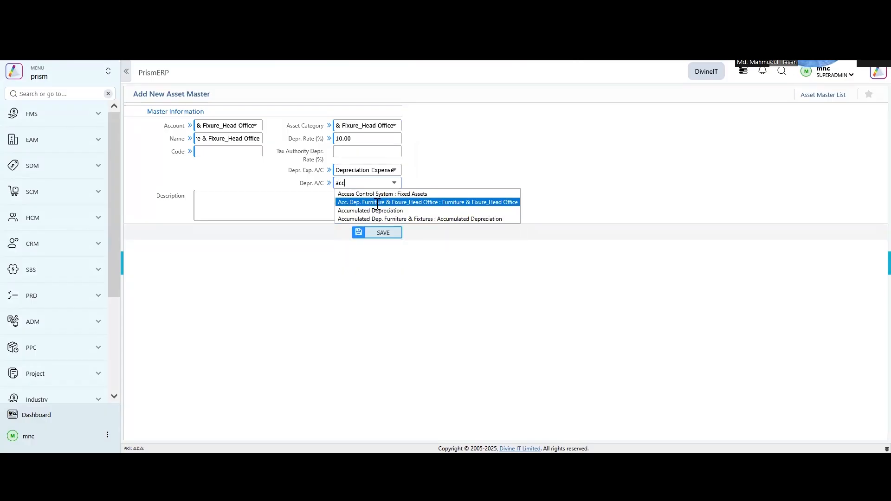
left_click(405, 203)
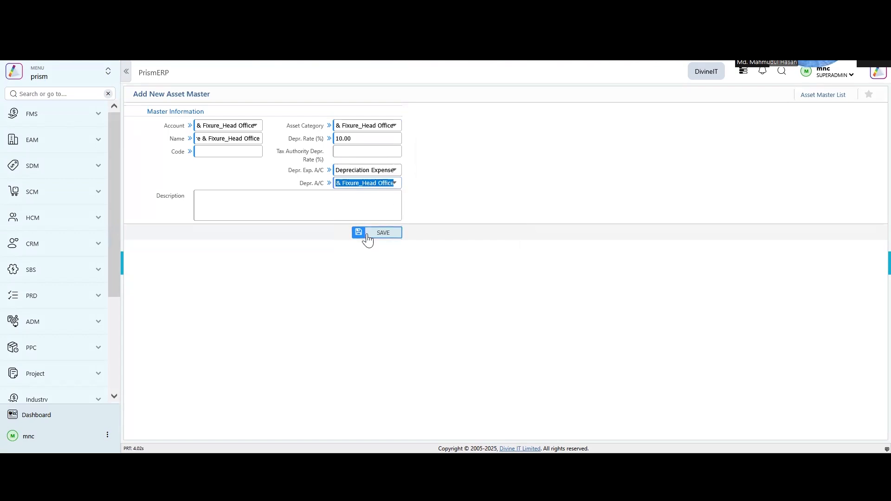
- Set the asset master's code to 100500 and save the asset master
left_click(225, 151)
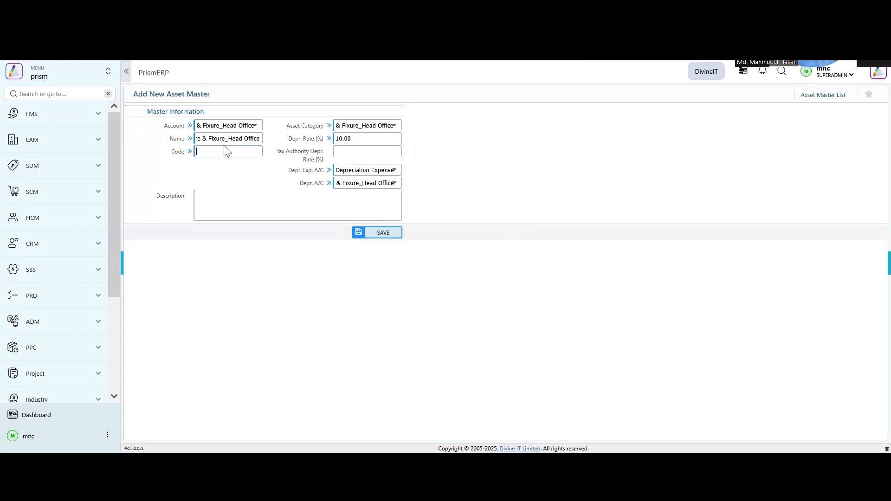
type("100500")
left_click(384, 233)
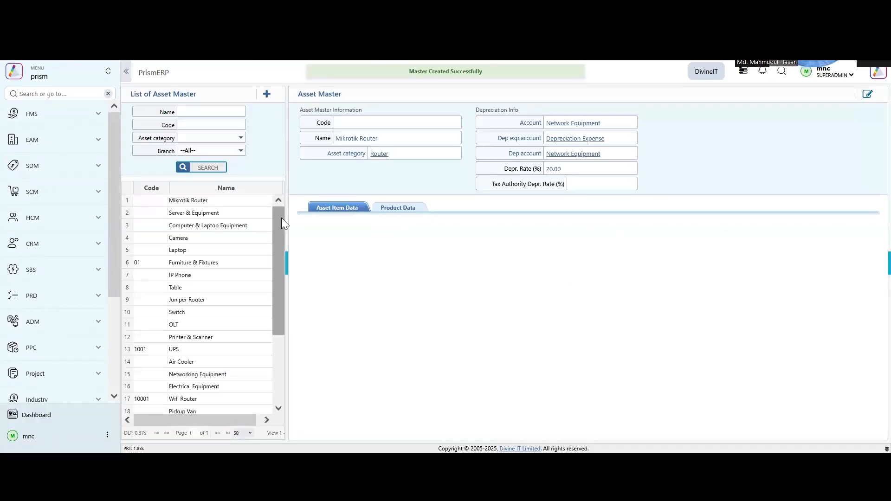
- Start a new asset item and name it "Furniture & Fixure_Head Office"
mouse_move(54, 141)
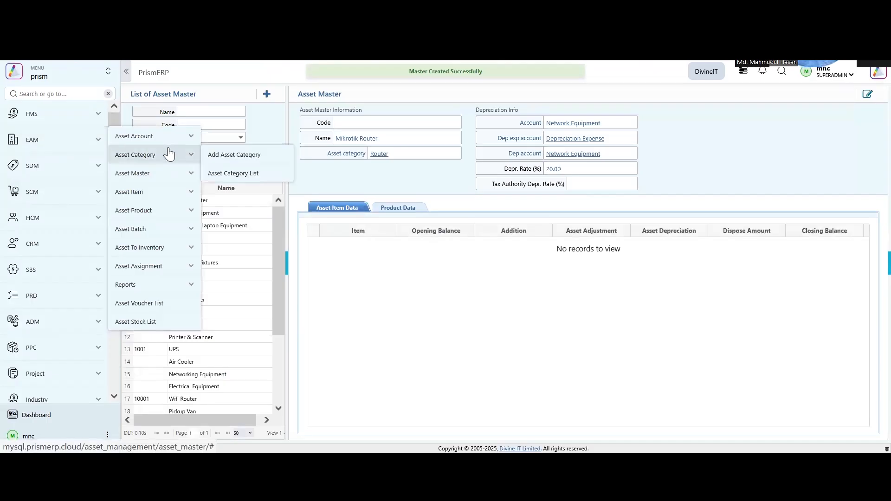
mouse_move(165, 192)
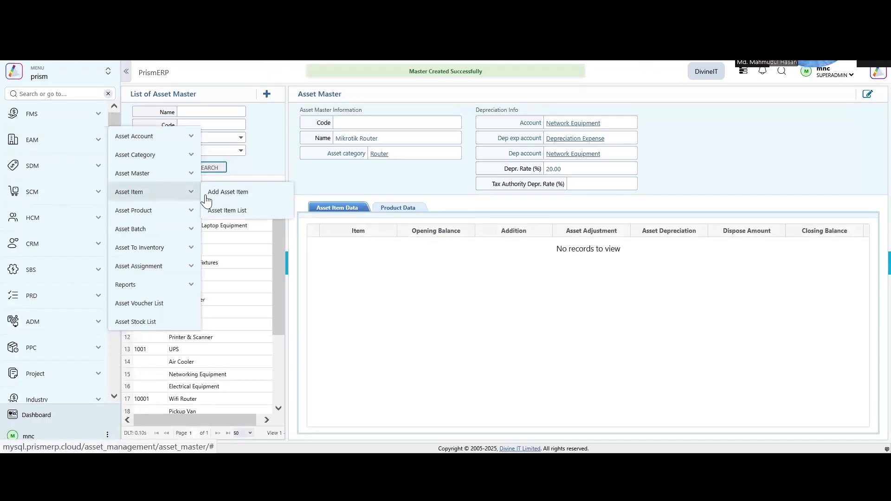
left_click(234, 199)
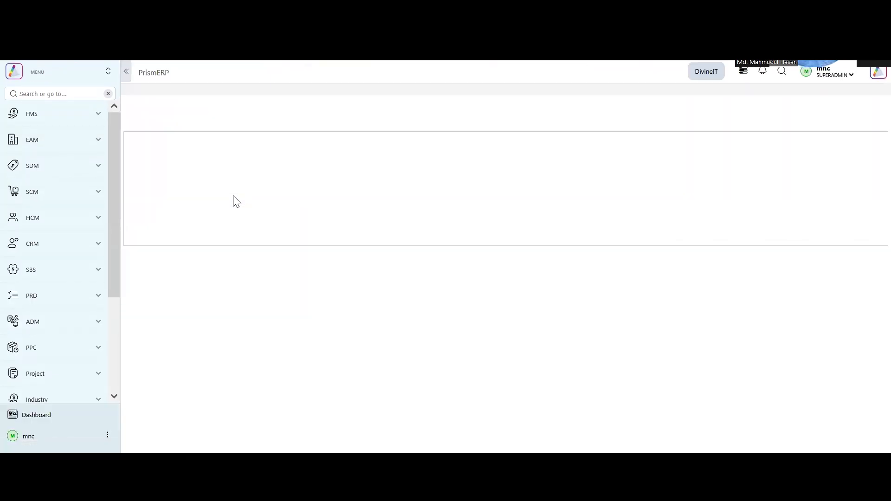
left_click(205, 128)
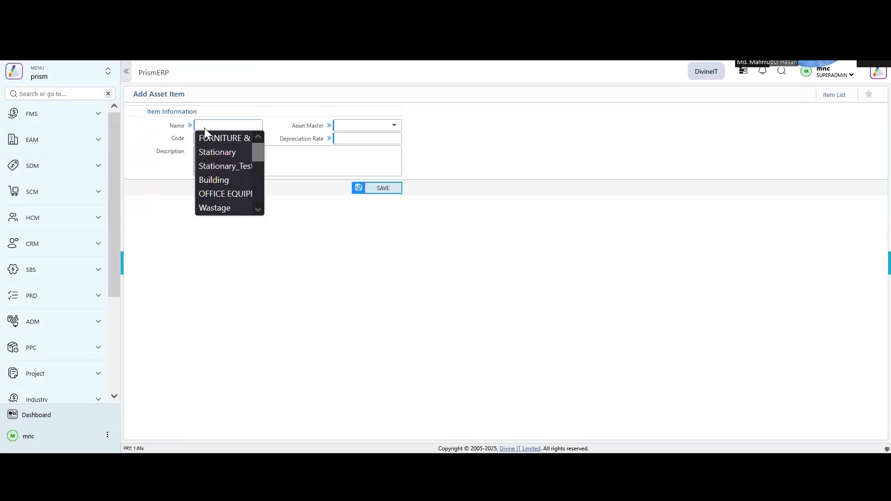
type("Furniture")
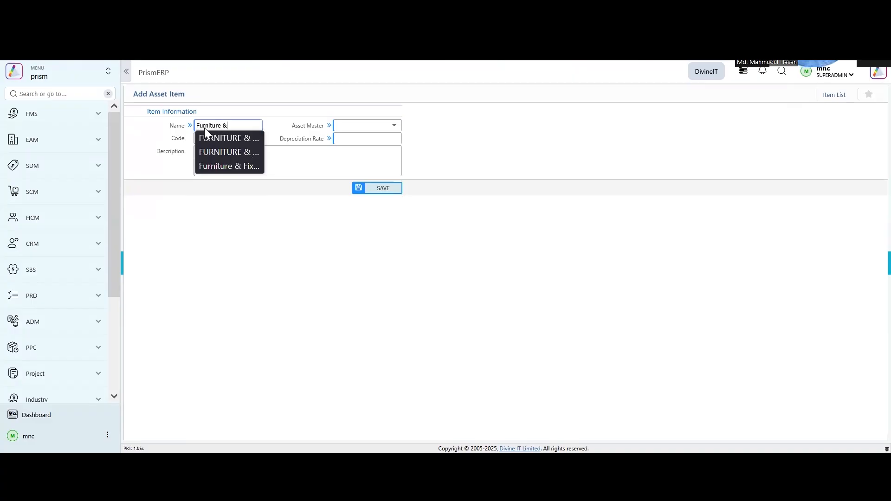
type(" & Fixue")
key("BackSpace")
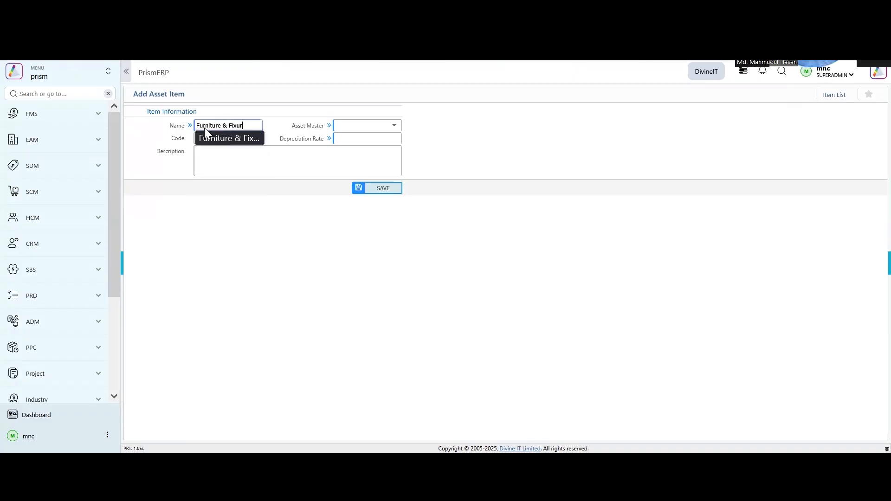
type("re")
type("_")
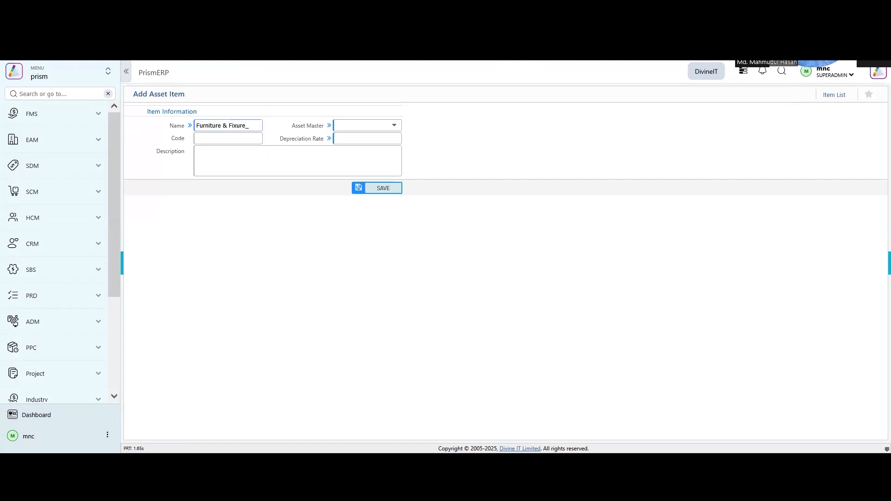
type("Head Office")
- Link the item to the Furniture & Fixure_Head Office asset master and save it with code 1005001
left_click(376, 122)
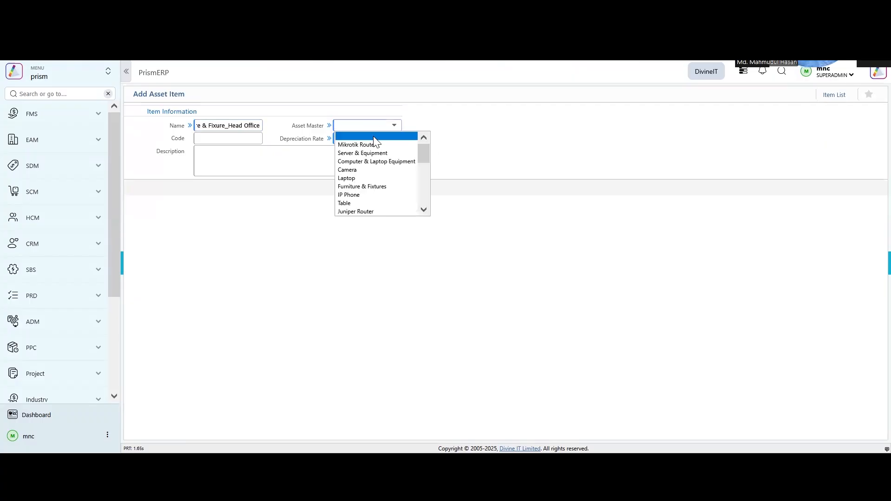
type("fur")
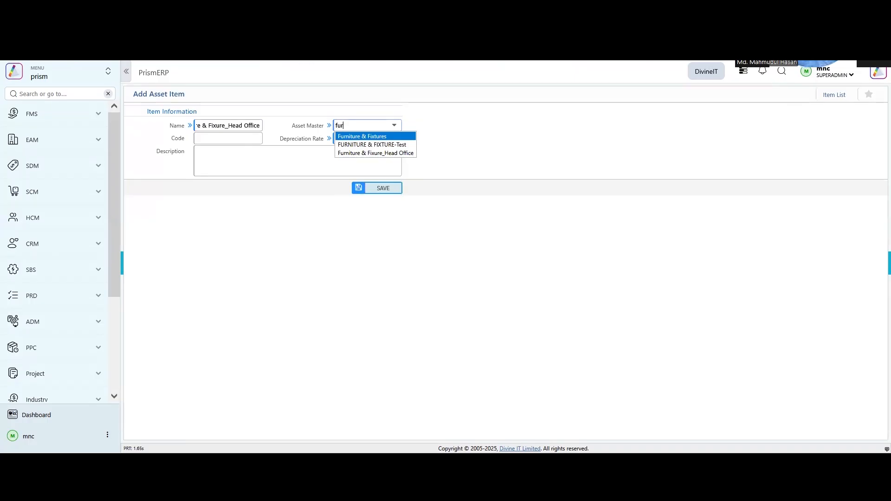
left_click(389, 153)
left_click(220, 142)
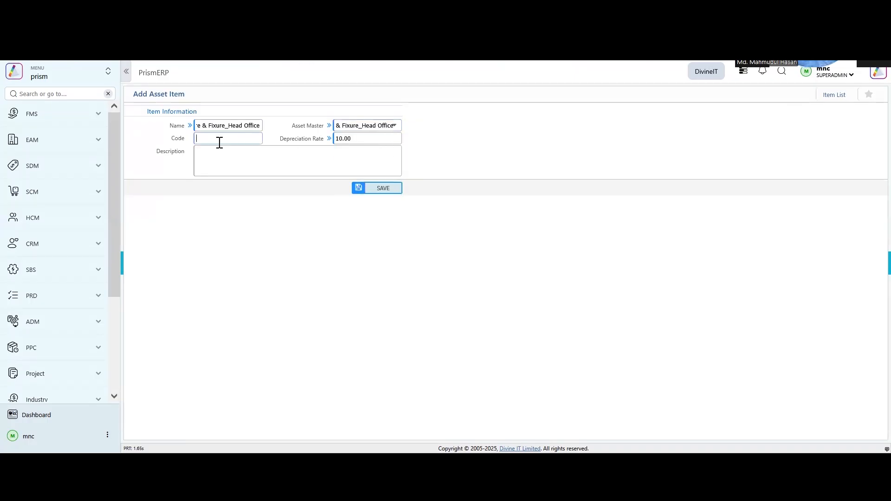
type("1005001")
left_click(380, 196)
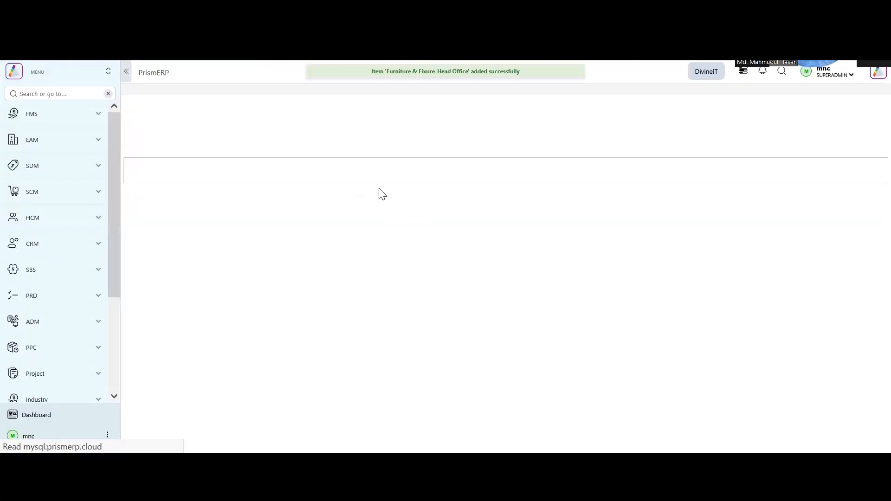
- Start a new asset product named "Executive Chair_Head Office" with SKU 987645678
mouse_move(64, 145)
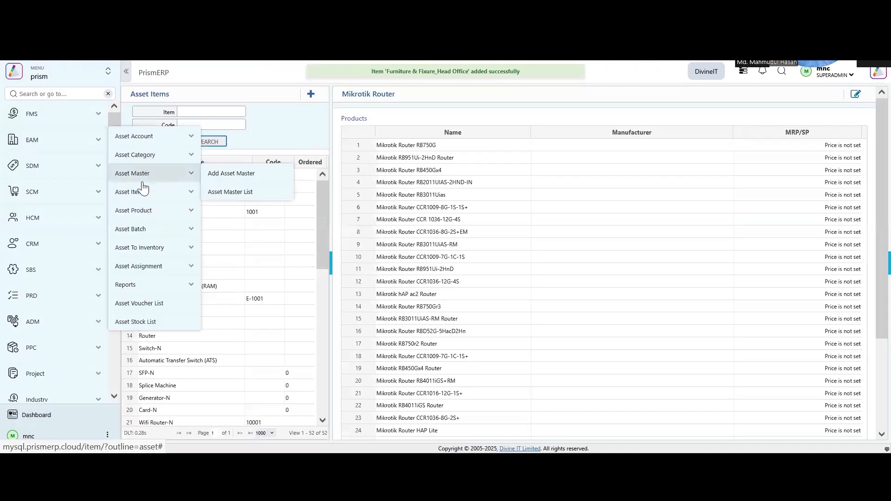
mouse_move(126, 210)
left_click(210, 214)
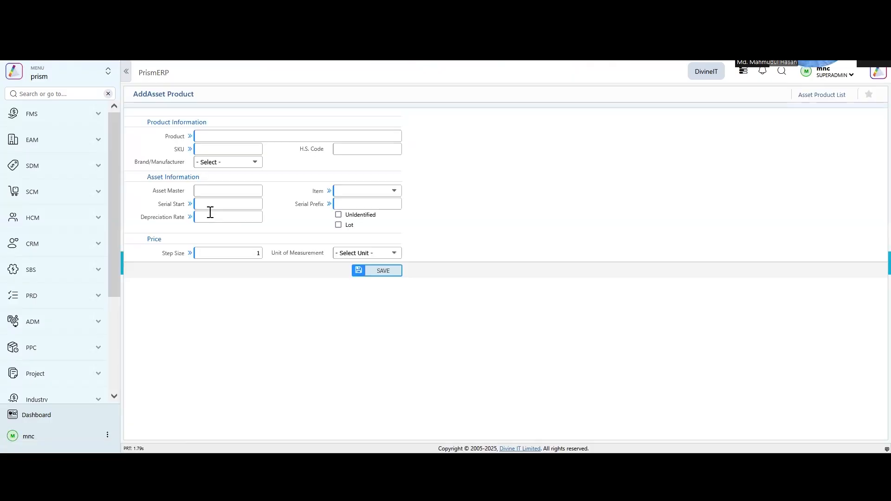
left_click(202, 136)
type("E")
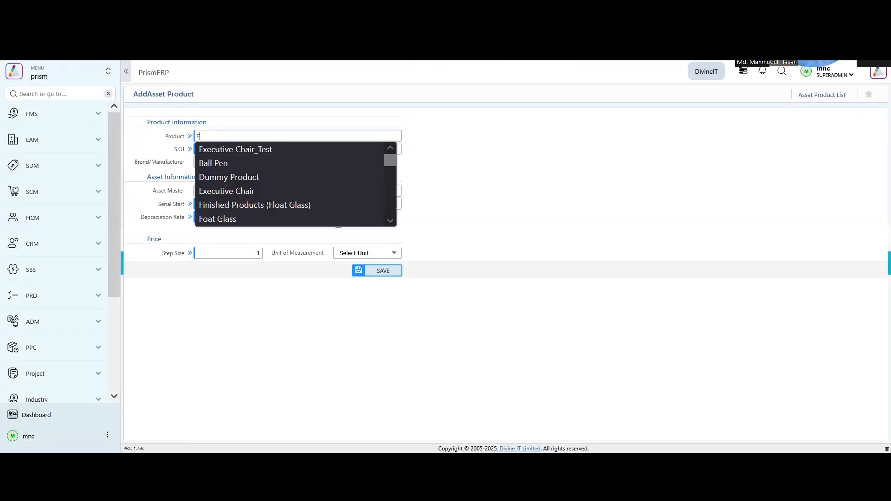
type("xecut")
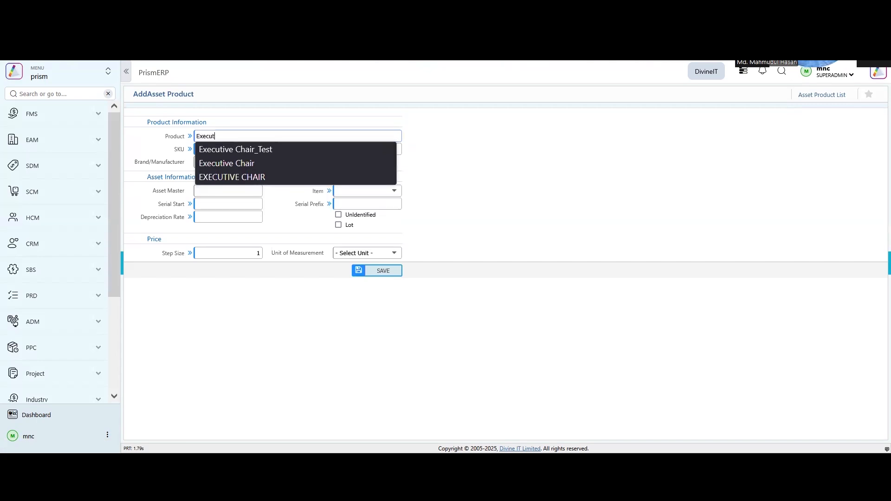
type("ive Chair_Hea")
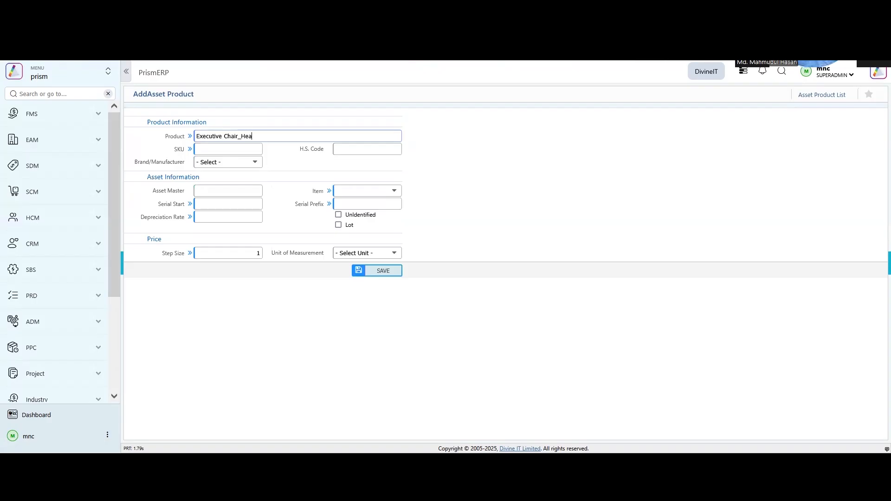
type("d Office")
left_click(205, 147)
type("987645678")
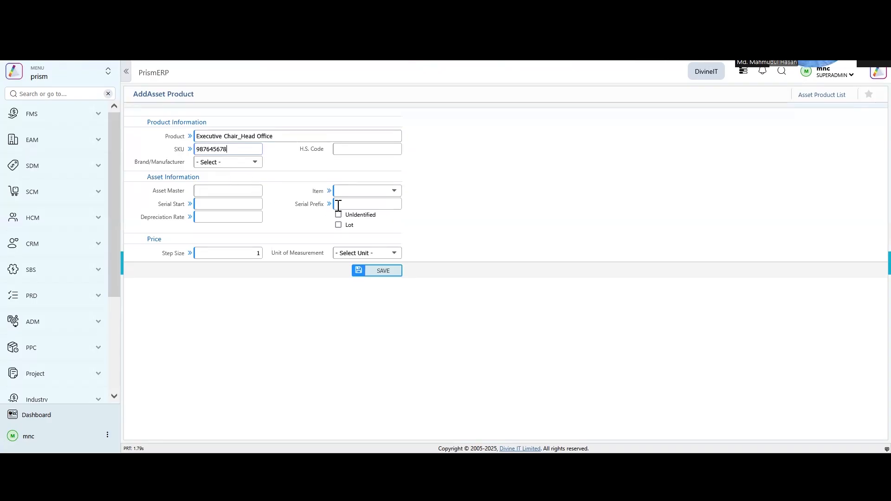
- Assign the executive chair product to the Furniture & Fixure_Head Office item
left_click(360, 192)
type("h")
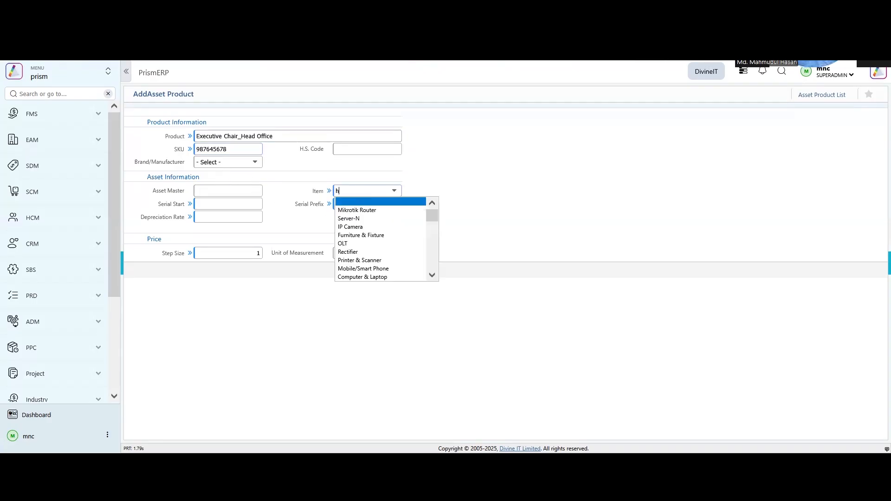
key("BackSpace")
type("furn")
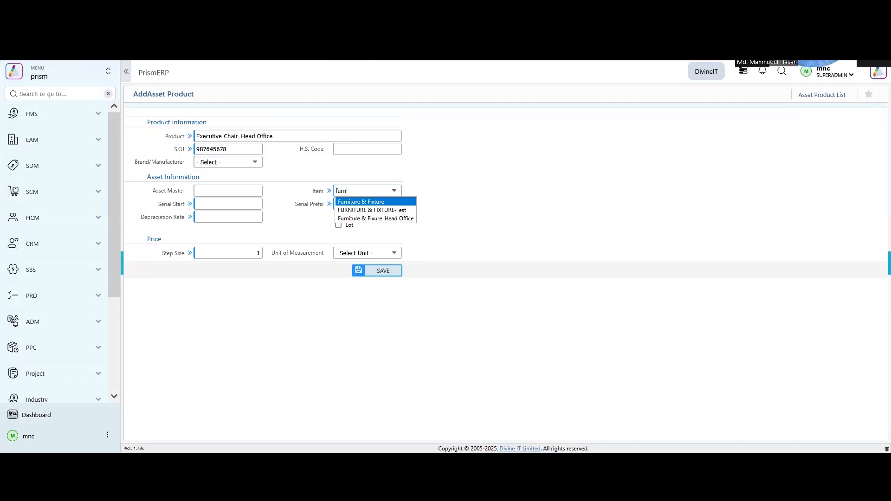
left_click(378, 218)
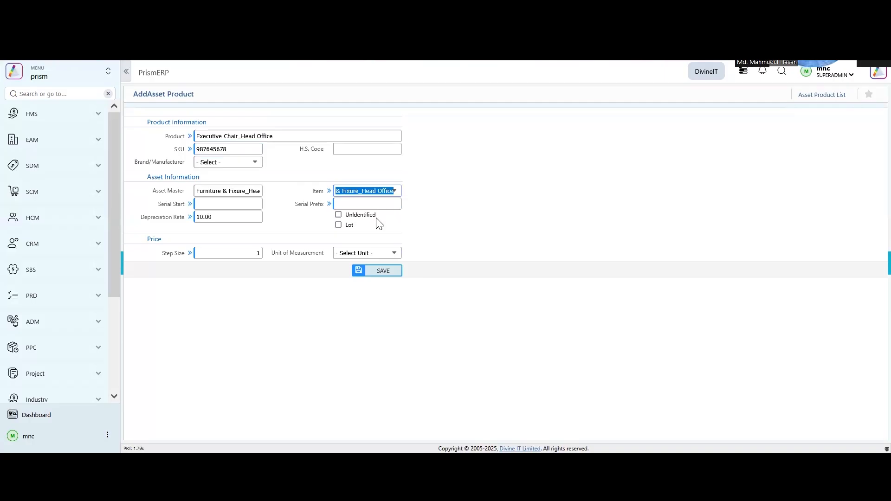
- Enter 00 as the executive chair product's serial start and EXCH as its serial prefix
left_click(226, 204)
type("E")
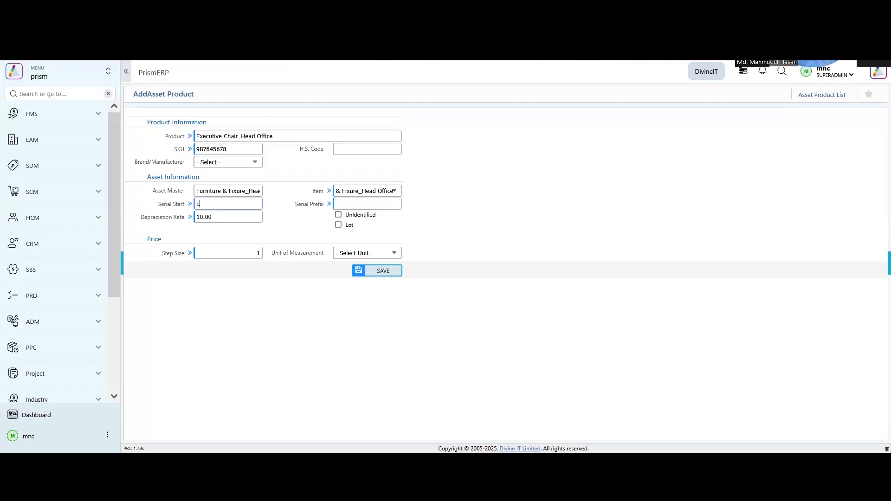
type("00")
left_click(360, 201)
type("EXCH")
- Set the product's unit of measurement to PCS and try to save it
left_click(360, 251)
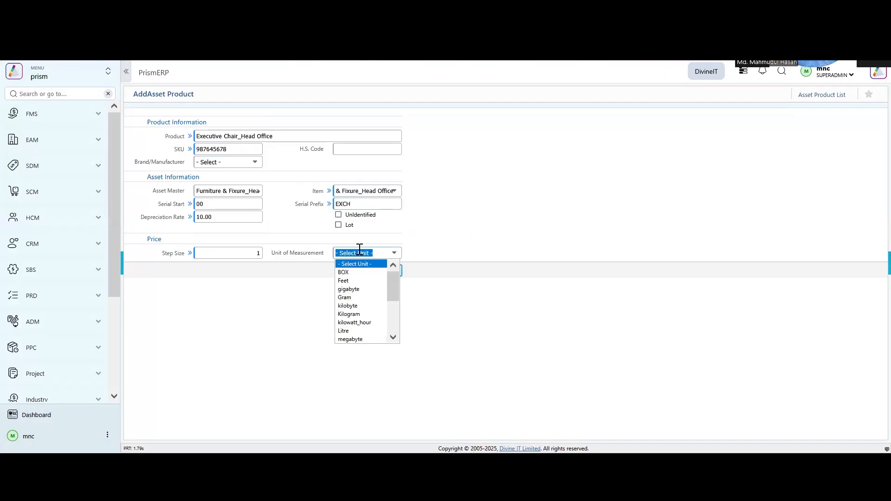
type("pc")
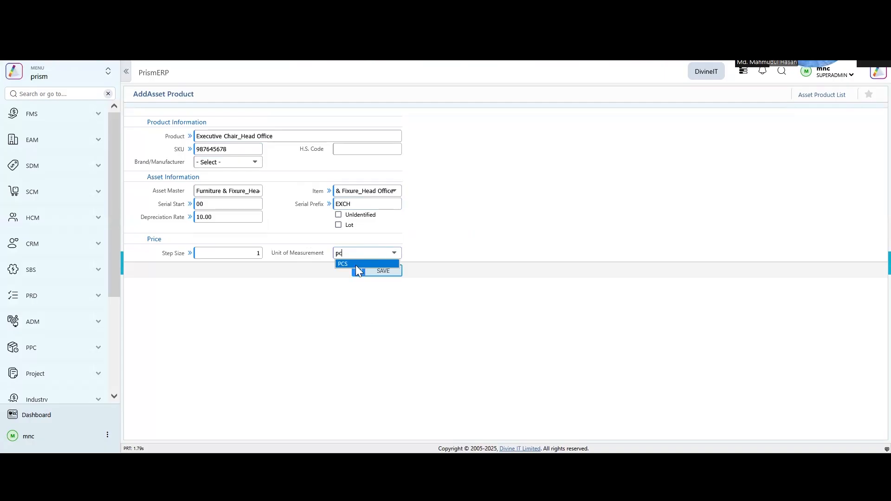
left_click(356, 266)
left_click(393, 271)
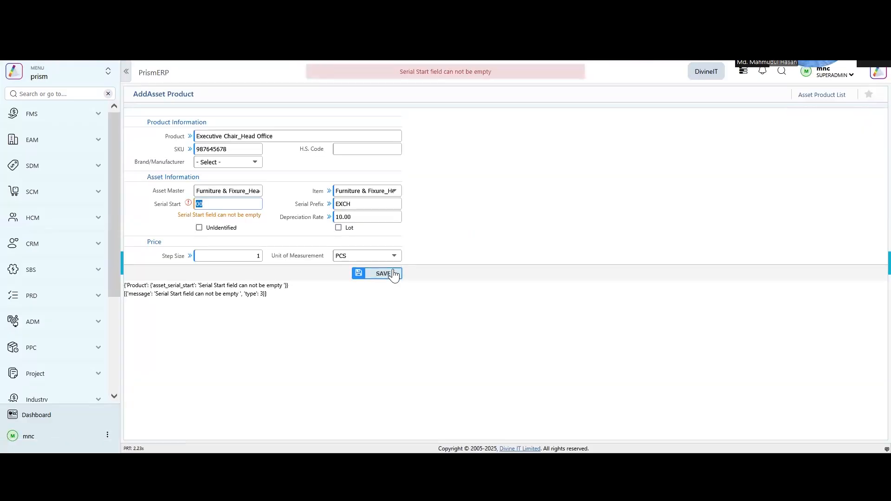
- Set the serial start to 001 and save the executive chair product
left_click(221, 206)
type("1")
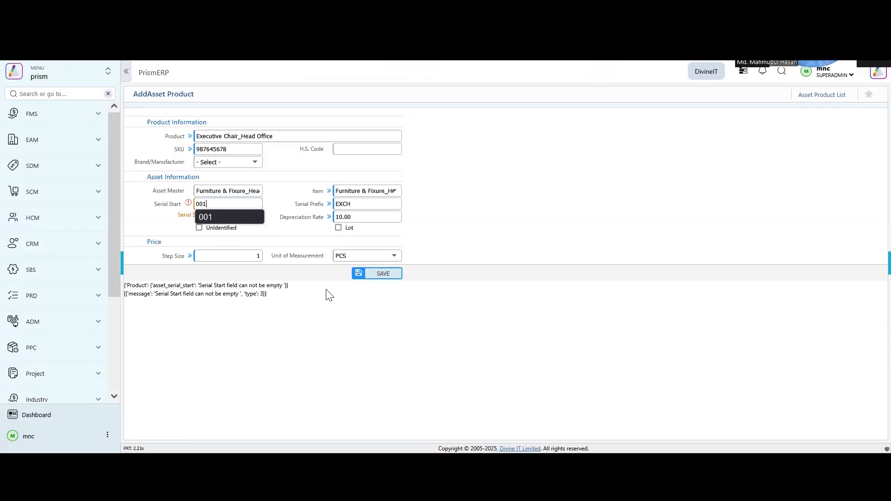
left_click(379, 274)
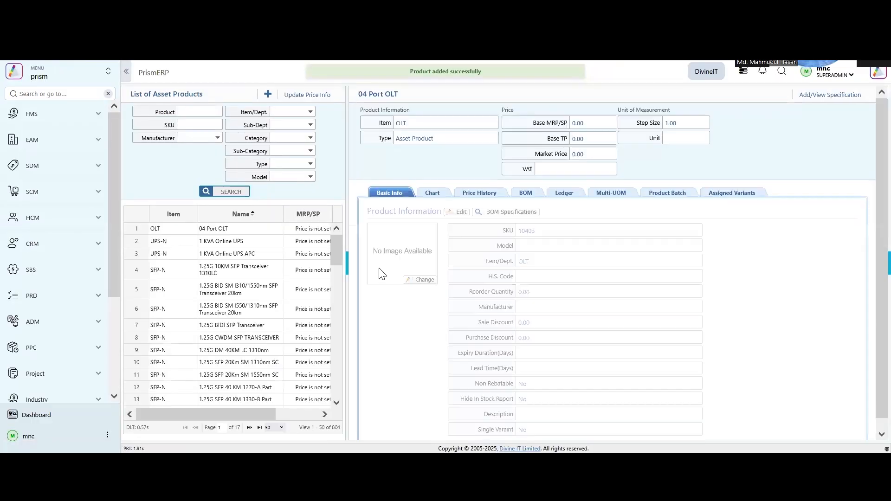
mouse_move(89, 152)
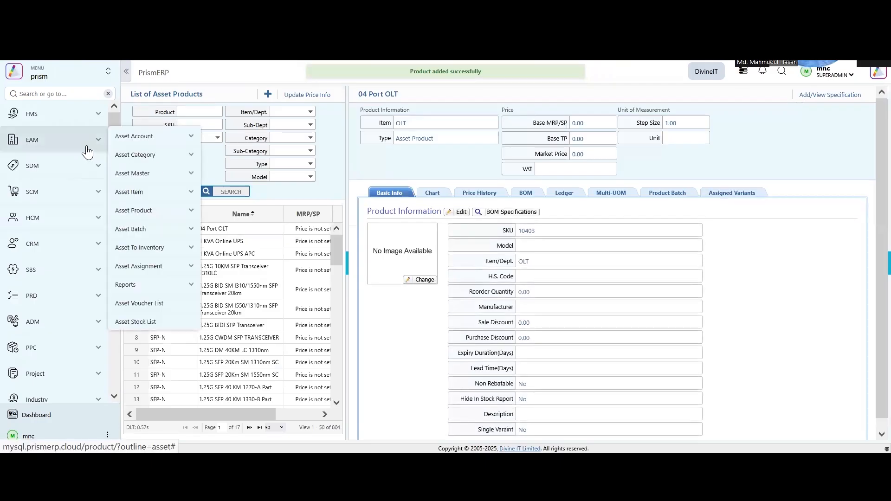
mouse_move(164, 232)
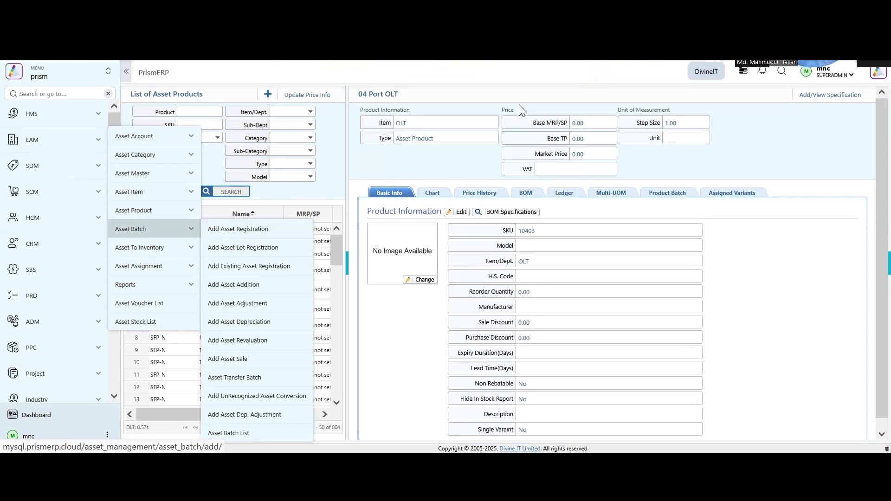
left_click(485, 81)
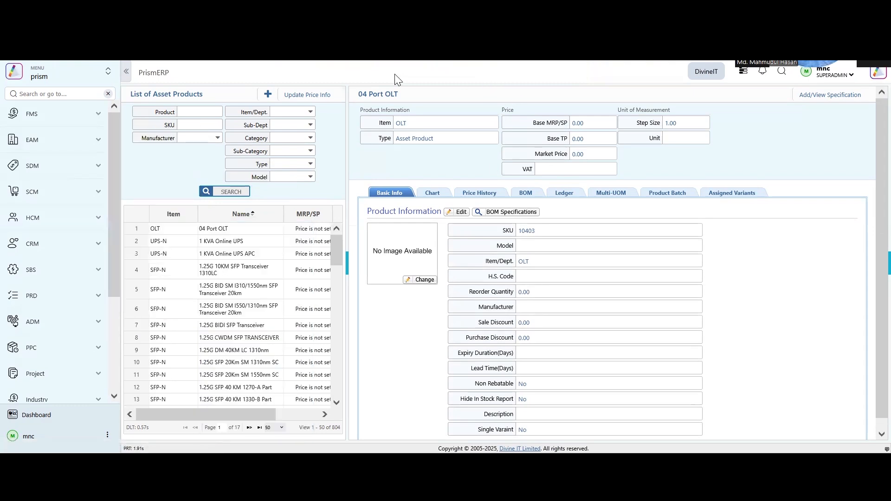
- Open the deliveries list and start a new incoming delivery
key("ctrl+l")
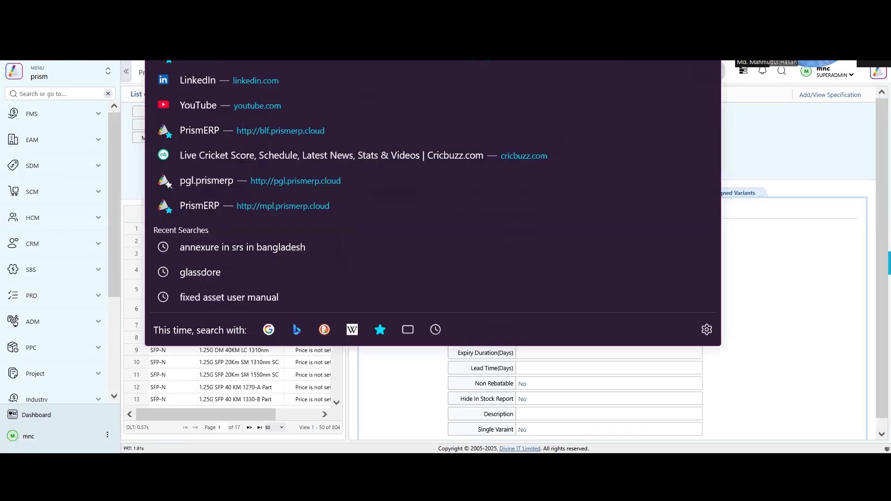
type("de")
key("Return")
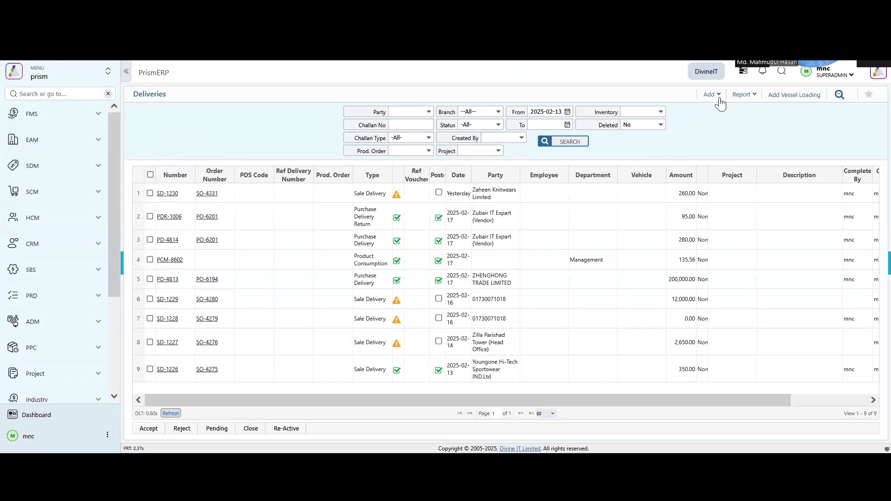
left_click(700, 99)
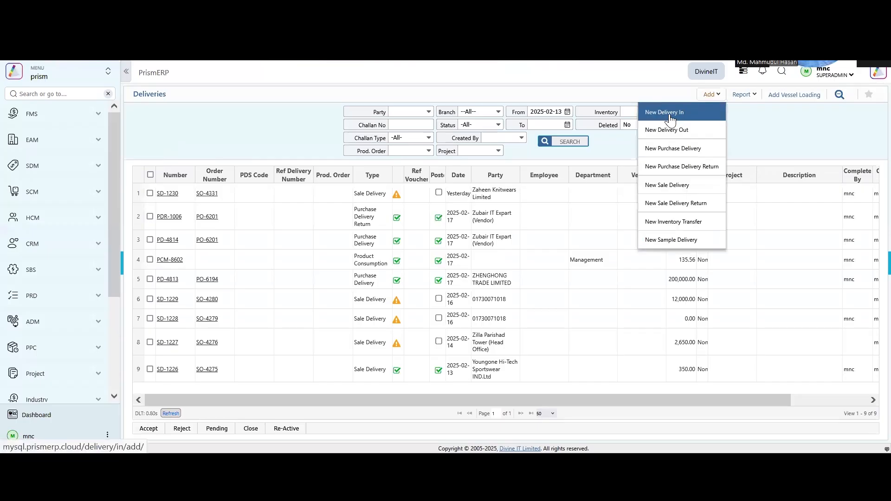
left_click(668, 116)
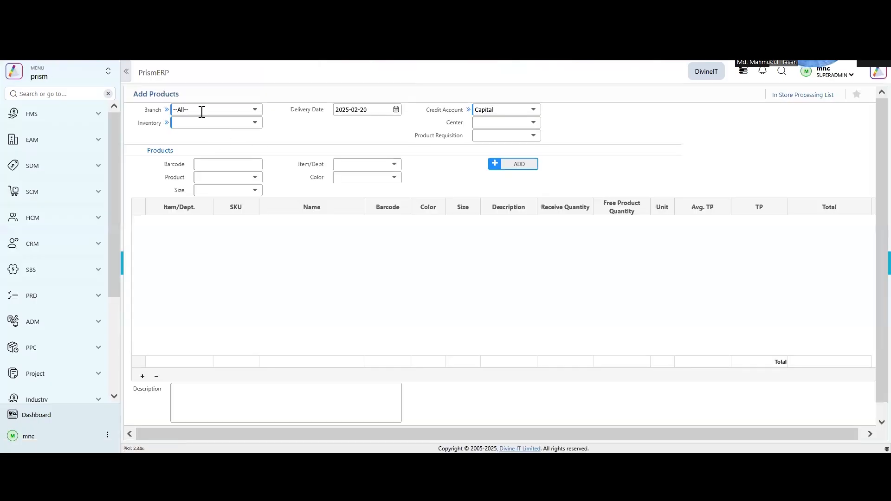
- Set the incoming delivery's branch to Head Office and its inventory to Inventory-HO
left_click(203, 110)
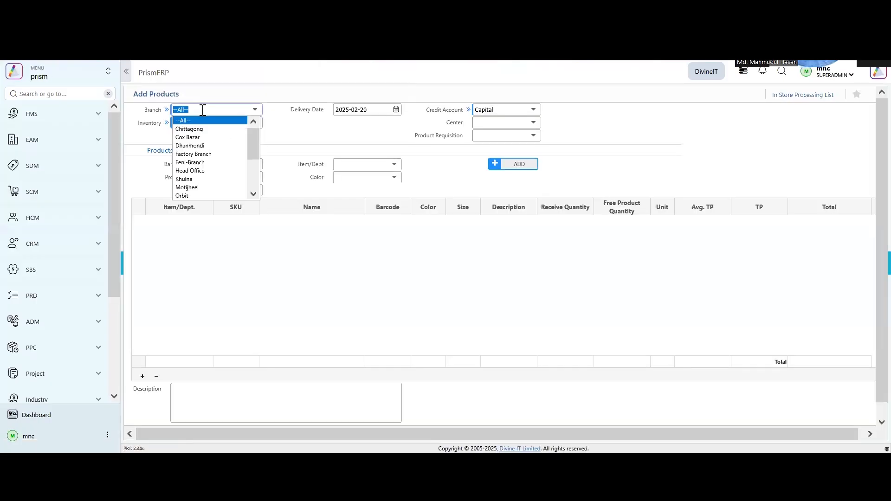
type("he")
left_click(204, 120)
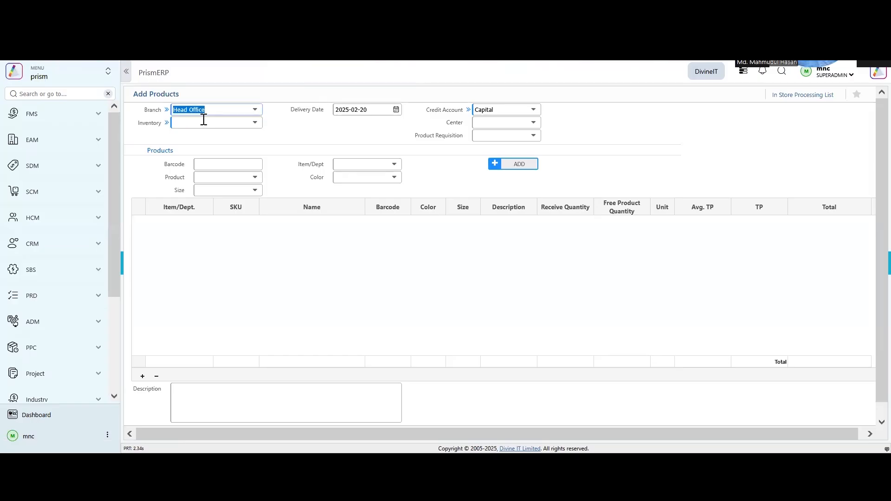
left_click(200, 122)
type("inv")
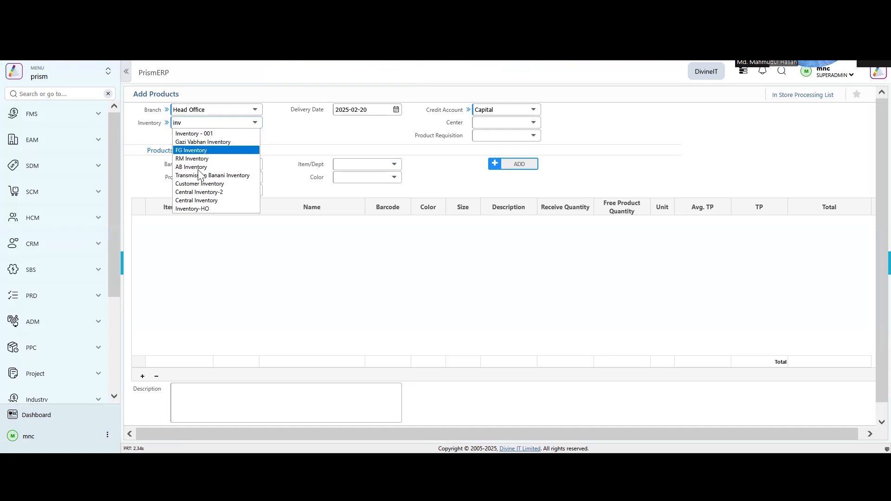
left_click(193, 209)
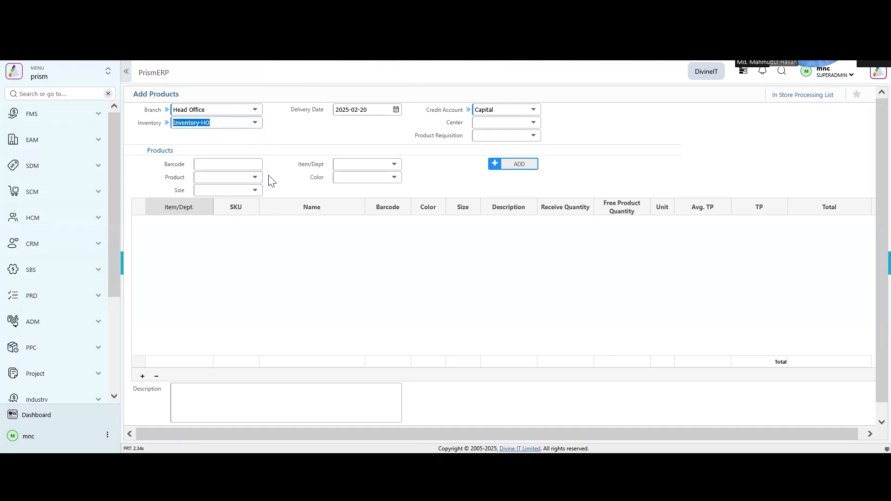
- Add the product AS-Executive Chair_Head Office from the Furniture & Fixure_Head Office item to the delivery
left_click(338, 164)
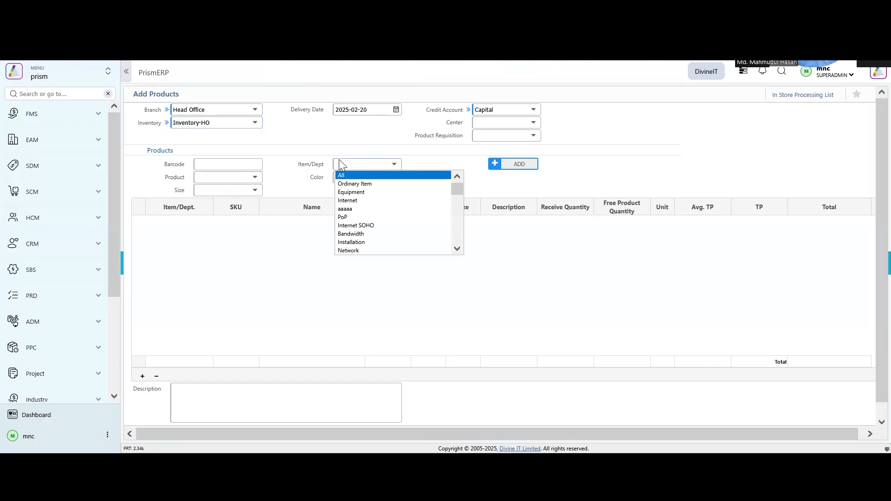
type("fur")
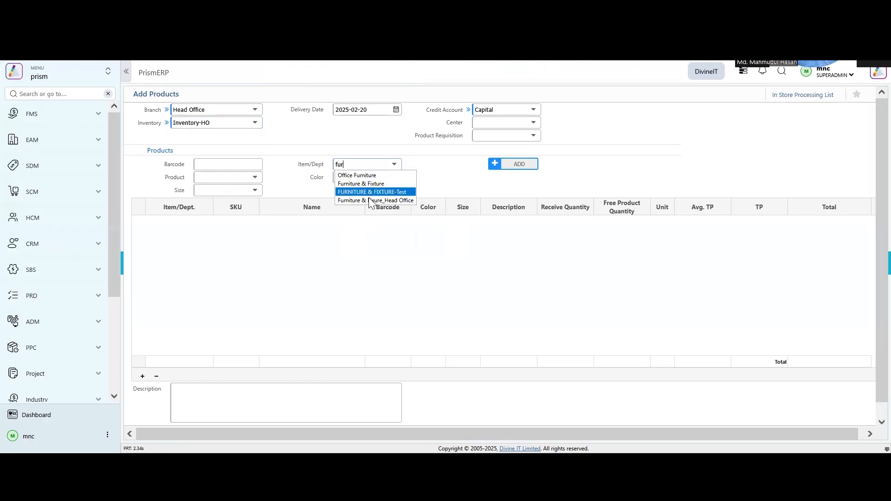
left_click(369, 200)
left_click(241, 179)
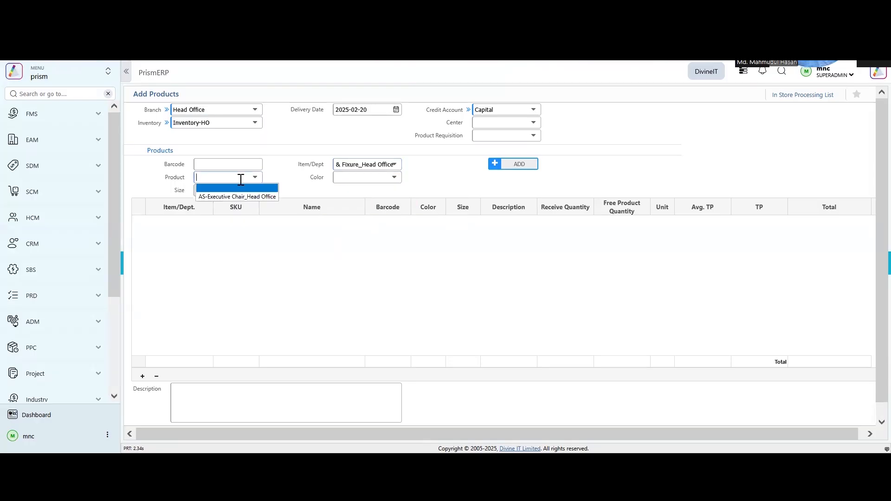
left_click(238, 196)
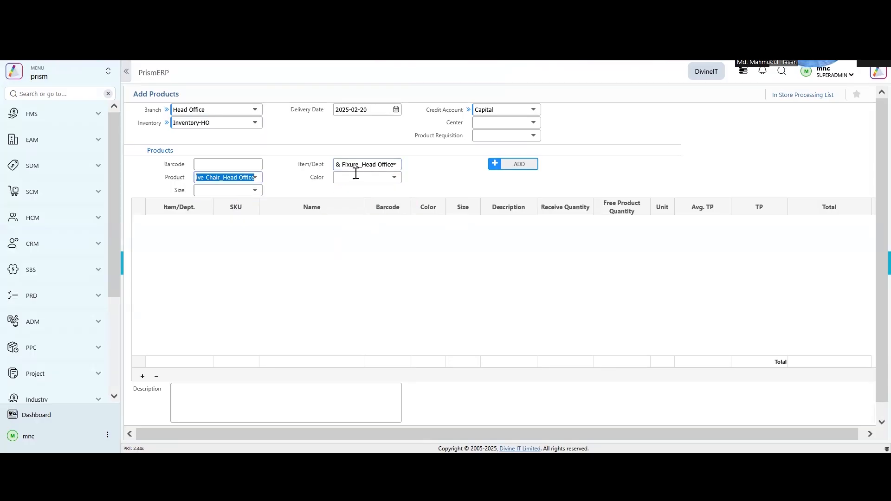
left_click(519, 165)
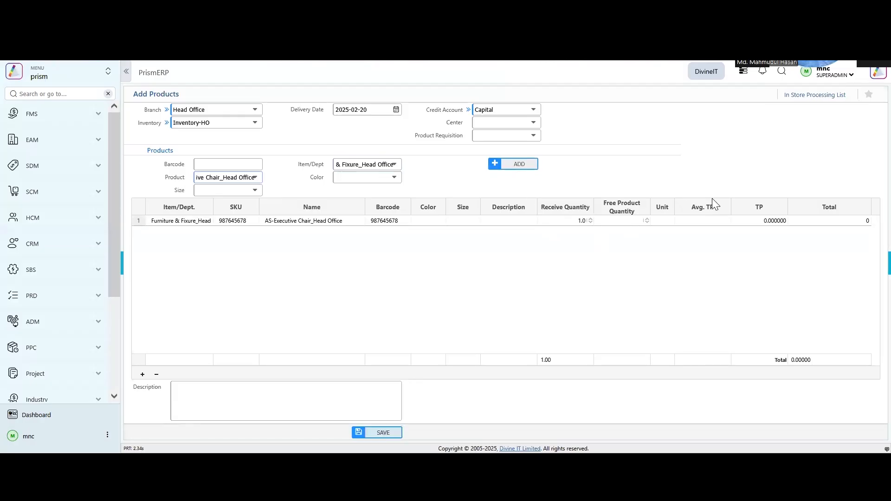
- Set the executive chair's receive quantity to 10 and its TP to 1000, and save the delivery
left_click(591, 220)
left_click(763, 218)
type("1000")
key("Return")
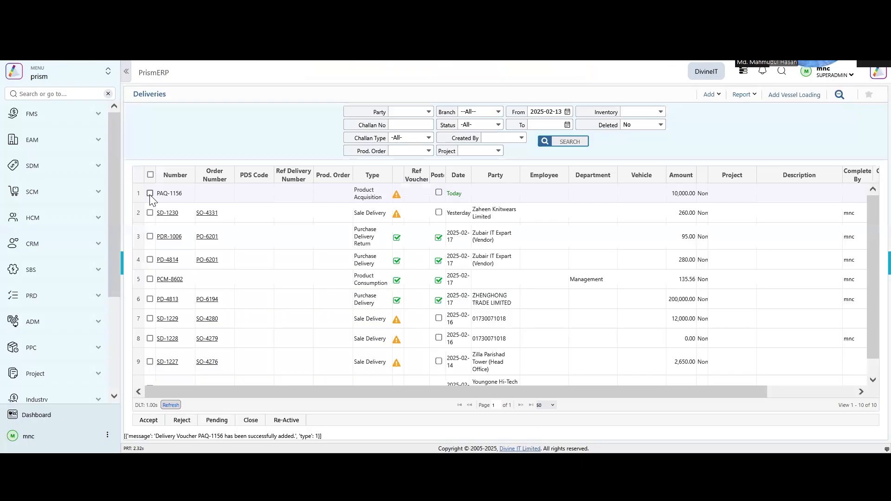
- Accept the new product acquisition delivery, check its supplied items in the general view, and return to the deliveries list
left_click(150, 193)
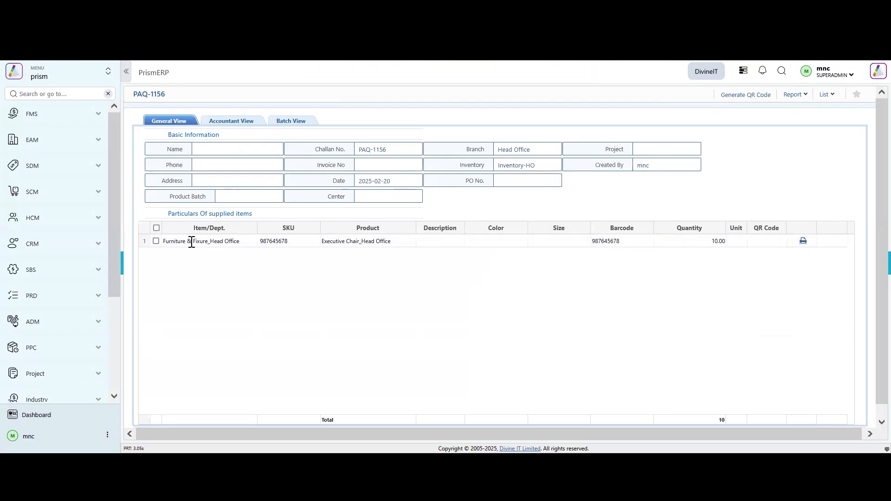
scroll(279, 276, "down", 1)
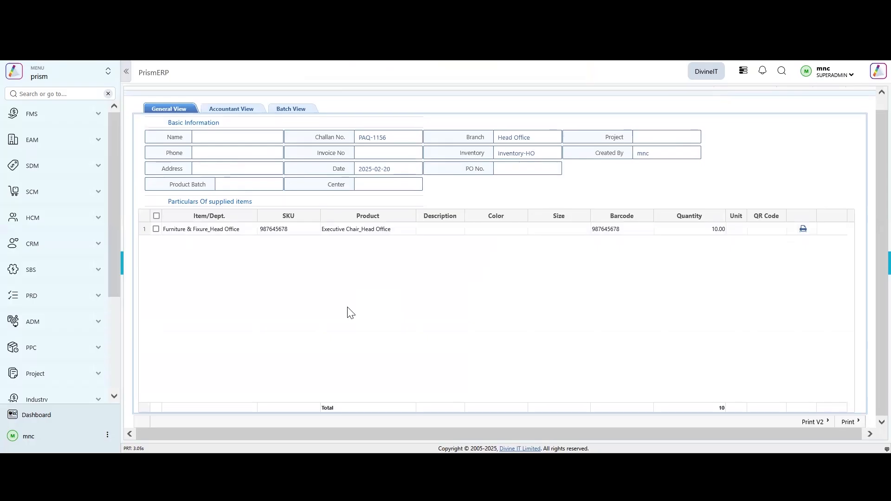
scroll(344, 321, "up", 1)
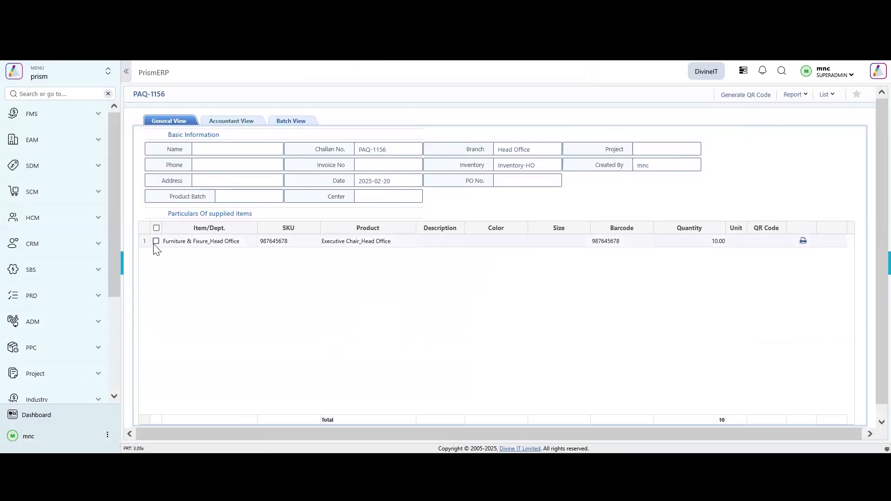
scroll(157, 249, "down", 1)
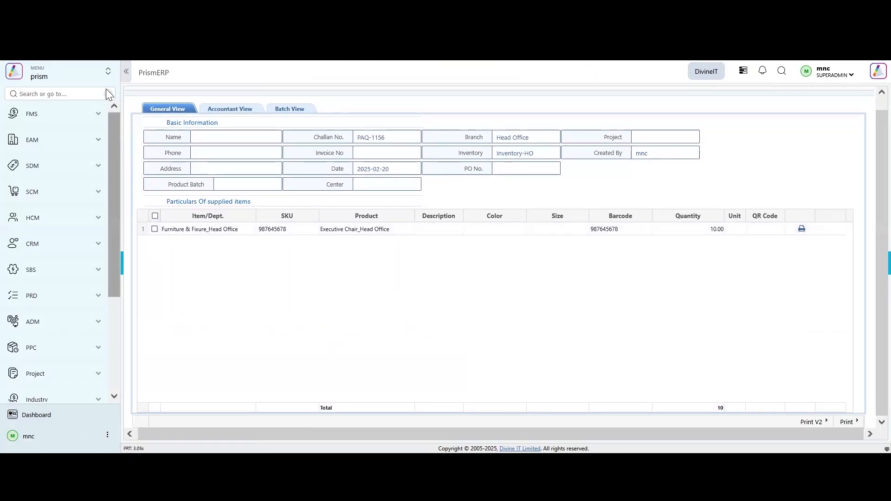
key("alt+Left")
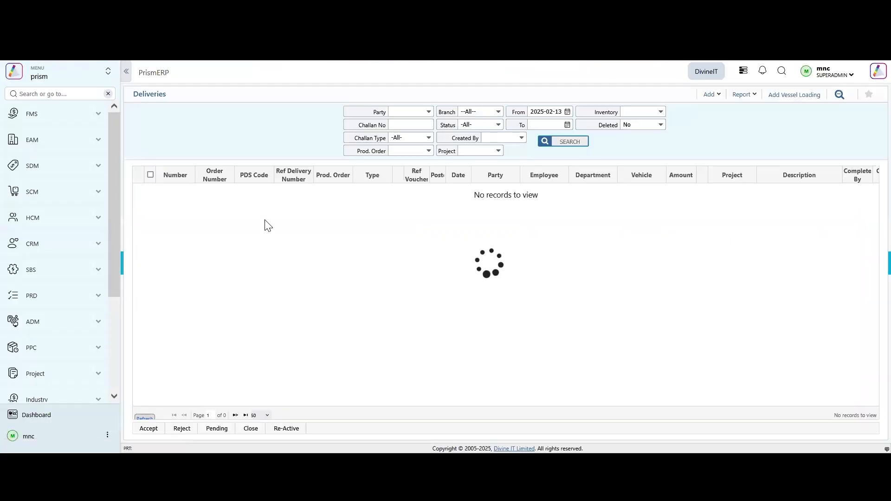
left_click(150, 193)
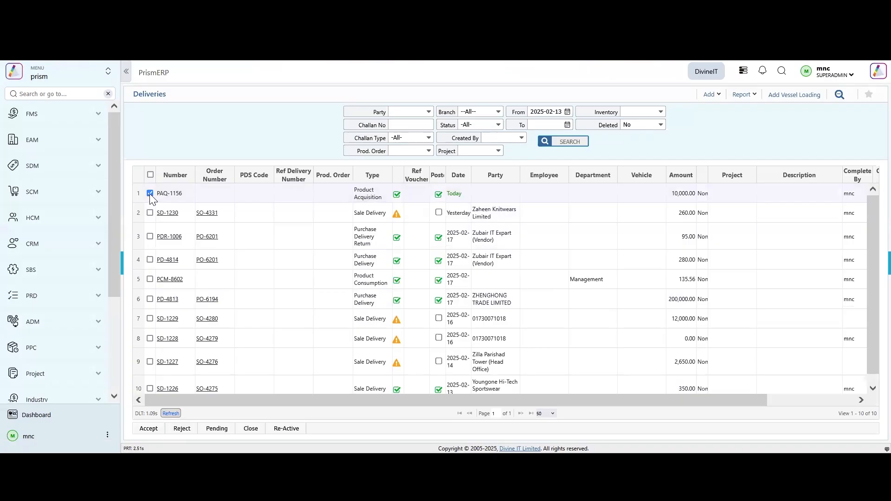
mouse_move(47, 146)
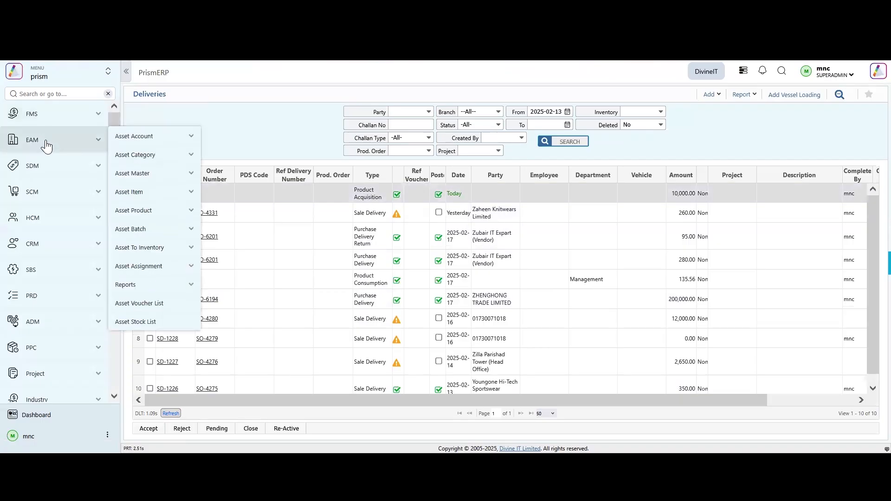
mouse_move(155, 238)
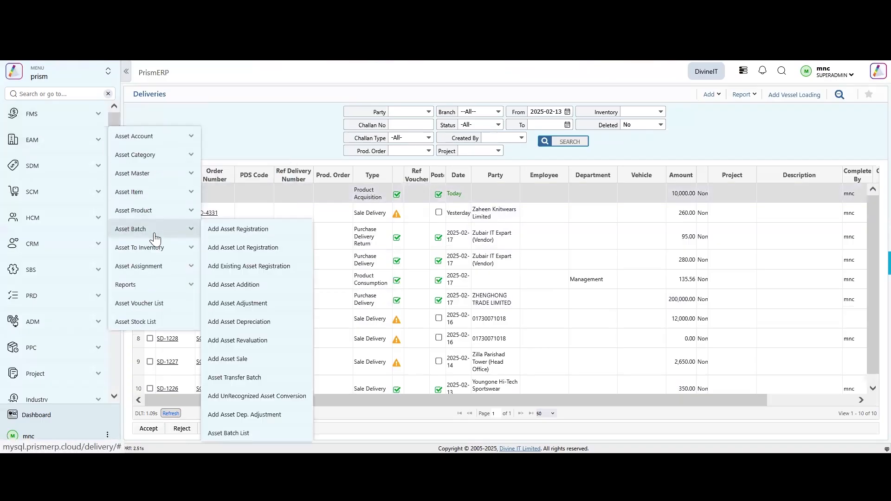
left_click(228, 230)
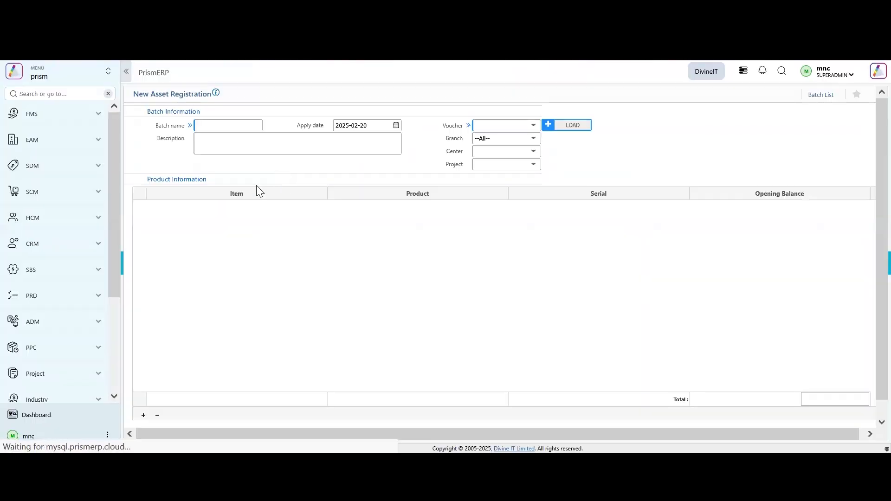
left_click(492, 126)
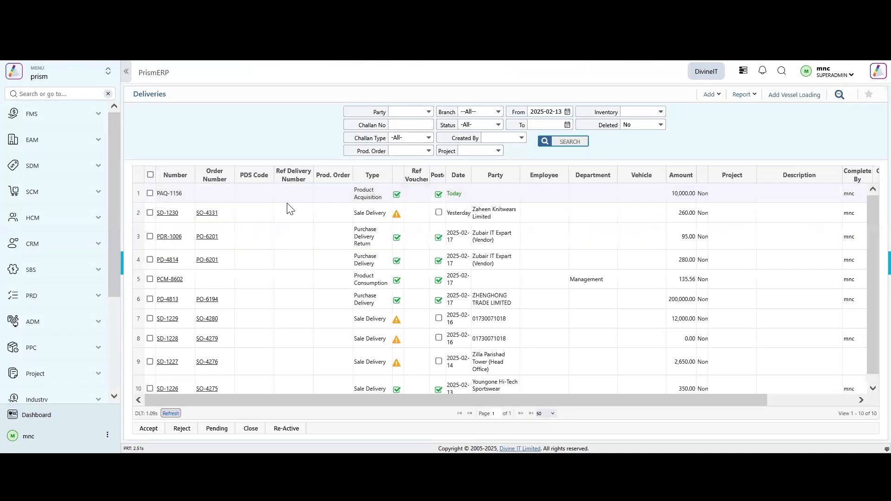
- Start a new purchase delivery and set its branch to Head Office
mouse_move(715, 95)
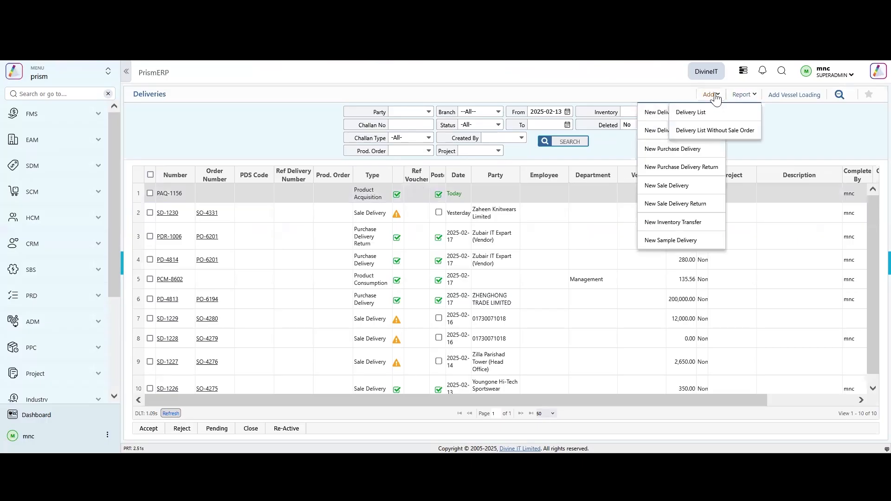
left_click(680, 151)
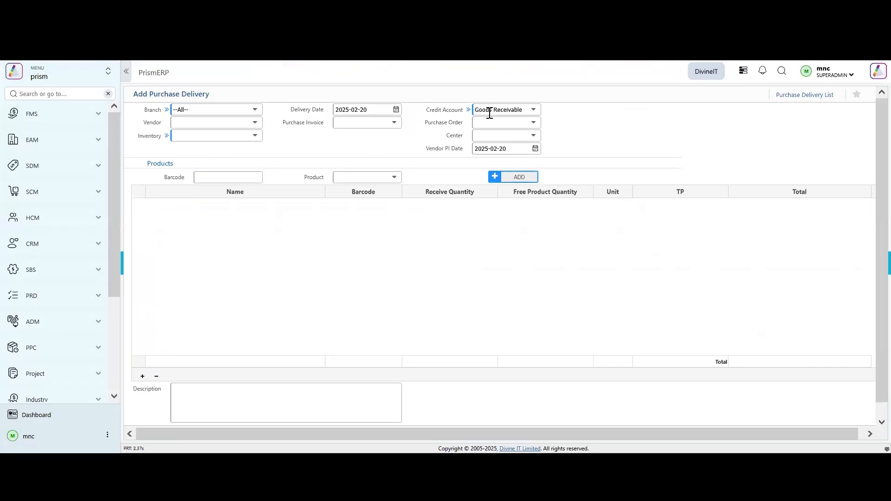
left_click(212, 108)
type("head")
left_click(195, 118)
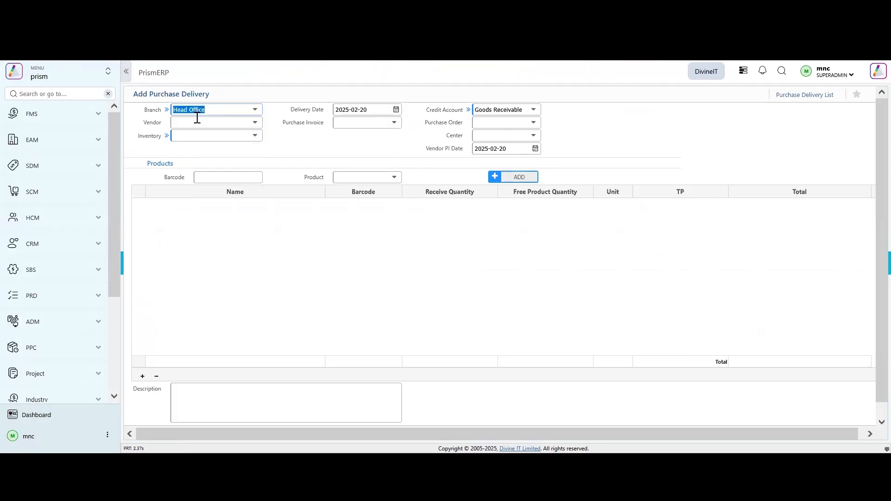
- Set the purchase delivery's inventory to FG Inventory
left_click(235, 137)
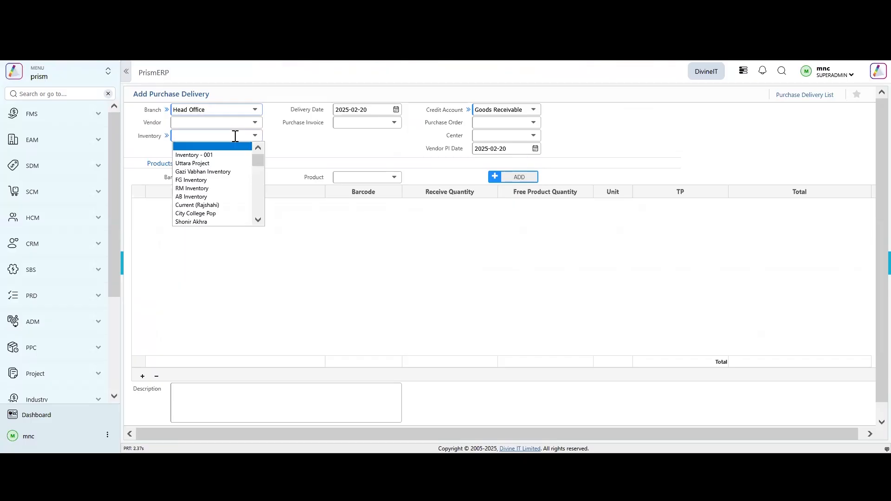
type("he")
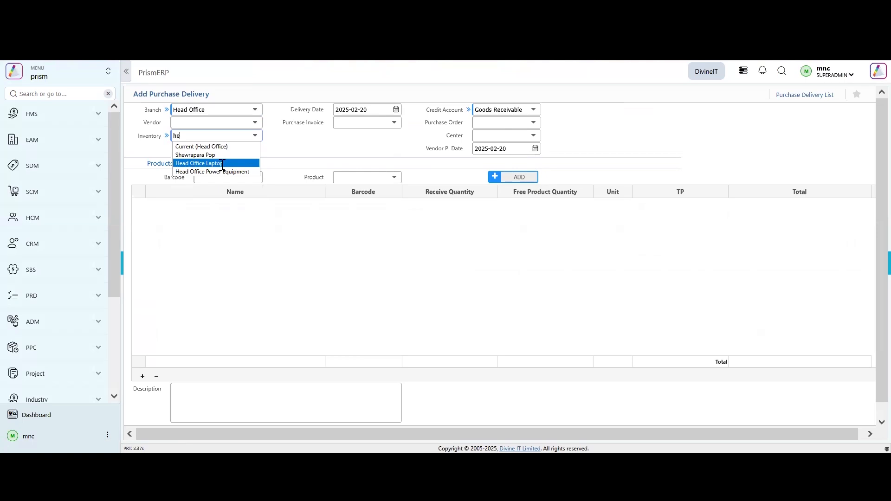
key("BackSpace")
type("I")
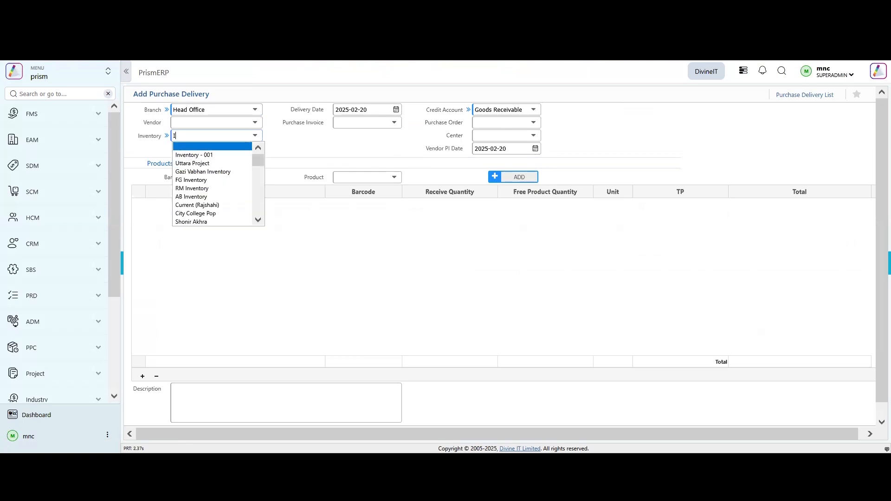
type("n")
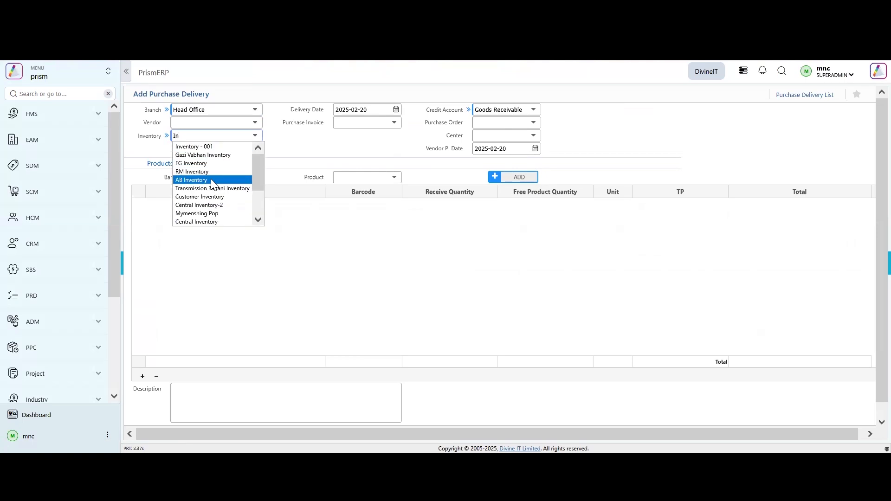
left_click(188, 163)
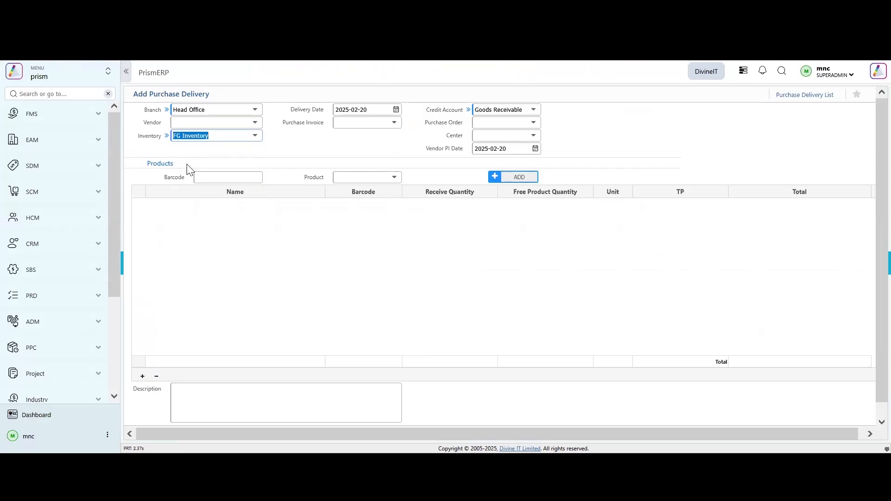
- Add the product AS-Executive Chair_Head Office to the purchase delivery
left_click(354, 174)
type("exe")
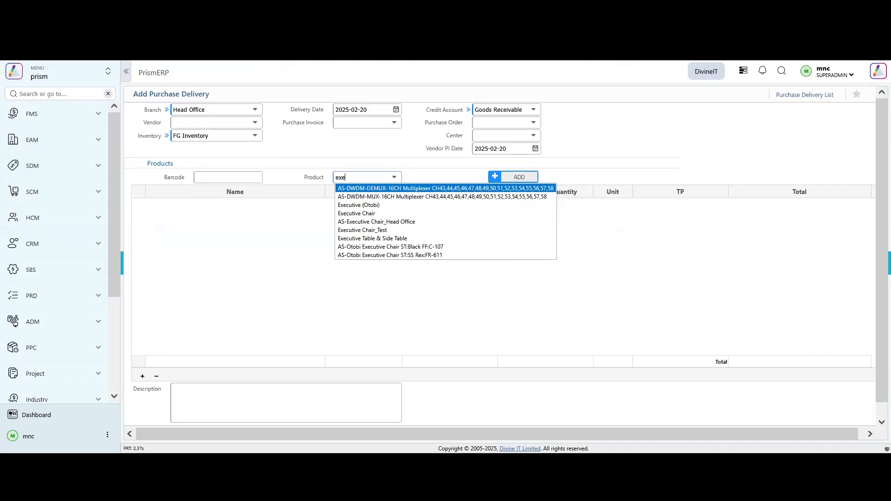
left_click(360, 221)
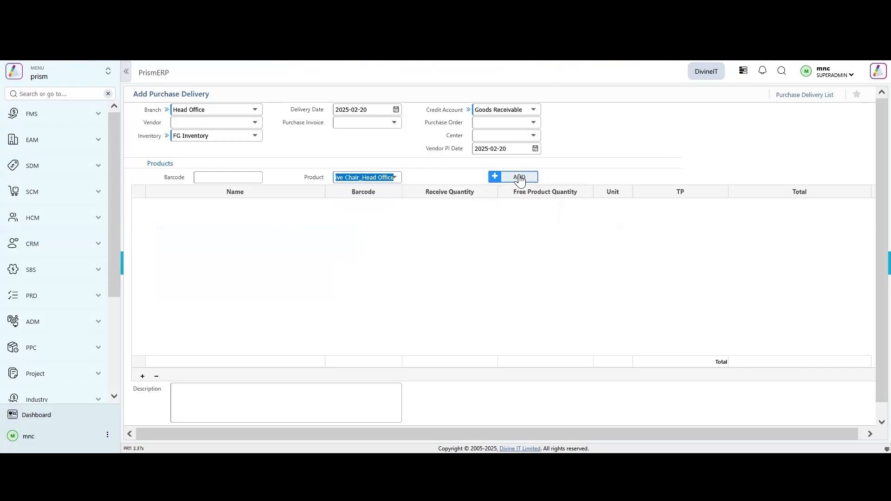
left_click(520, 178)
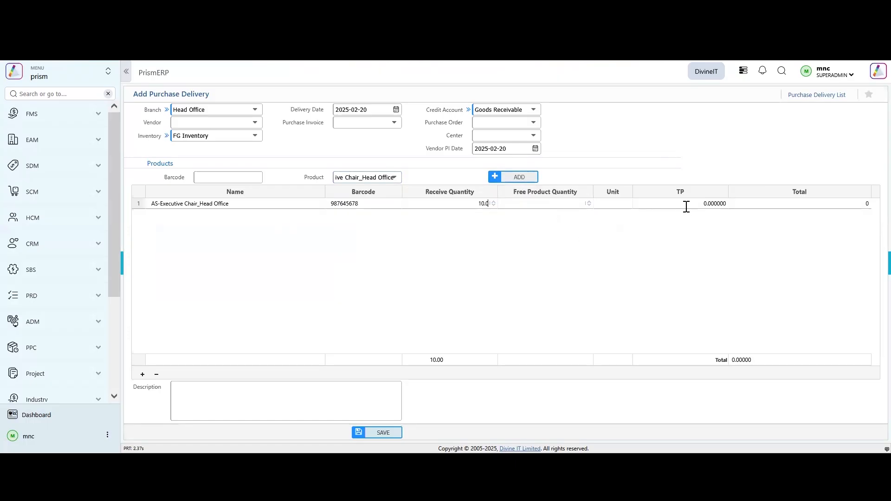
- Set the executive chair's receive quantity to 10 and its TP to 1000, and save the purchase delivery
left_click(745, 204)
type("1000")
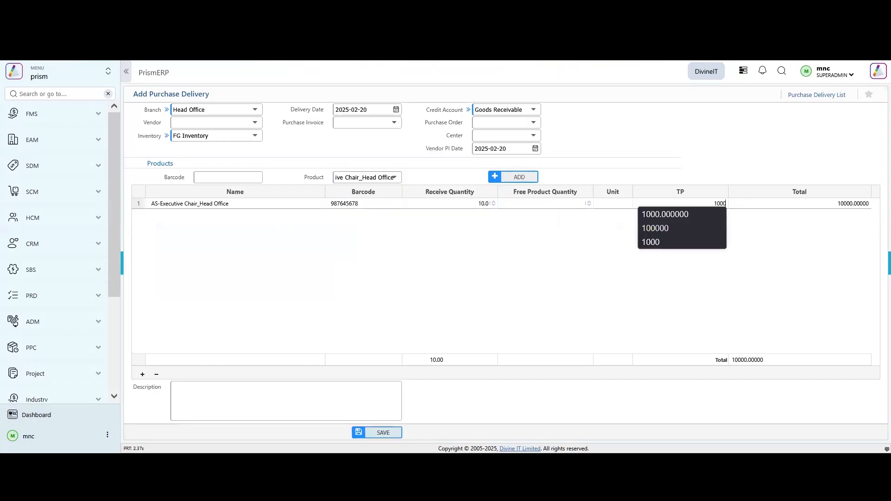
left_click(382, 432)
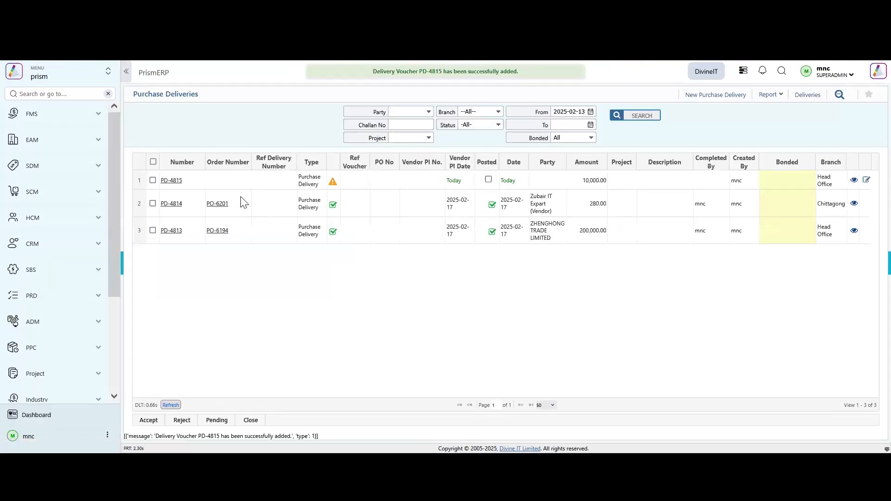
- Open the newly added purchase delivery from the list and accept it
left_click(152, 180)
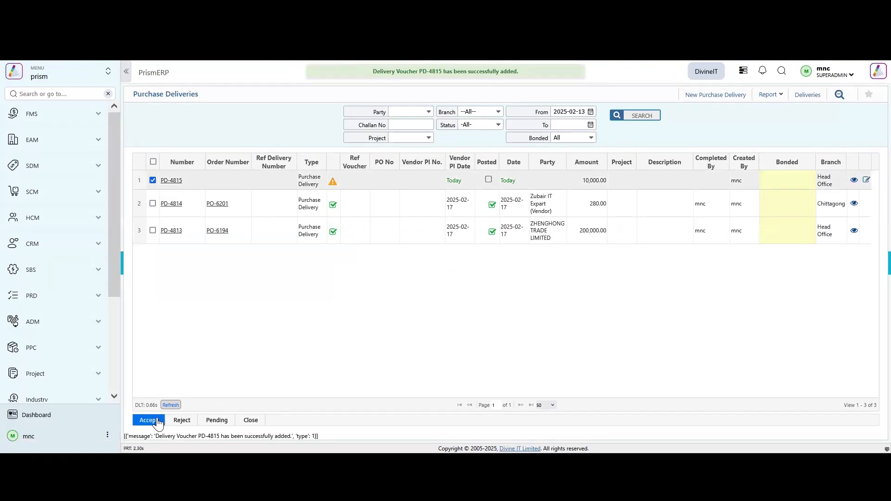
left_click(172, 180)
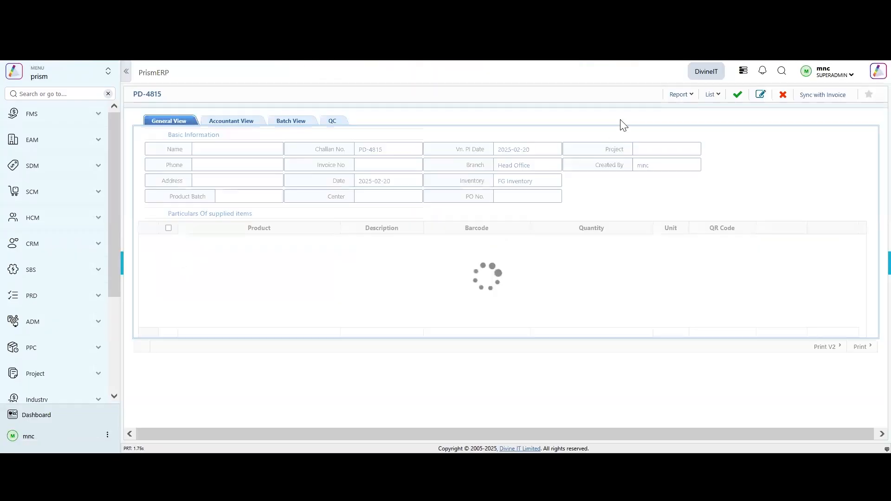
left_click(674, 95)
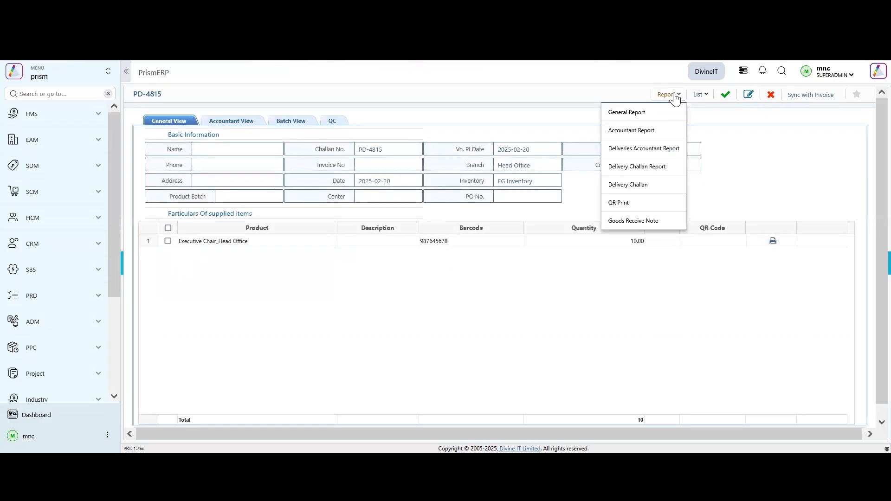
left_click(699, 95)
left_click(724, 96)
left_click(727, 97)
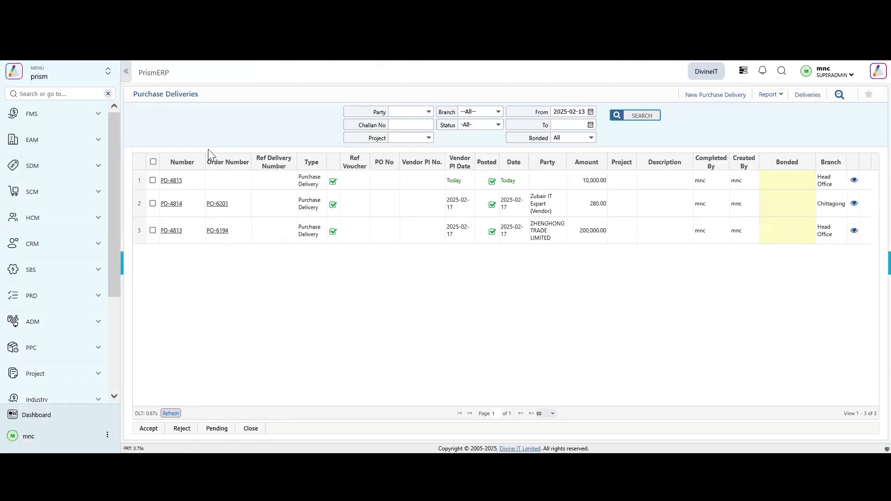
- Start a new asset registration from voucher PD-4815 and set its branch to Head Office
mouse_move(67, 156)
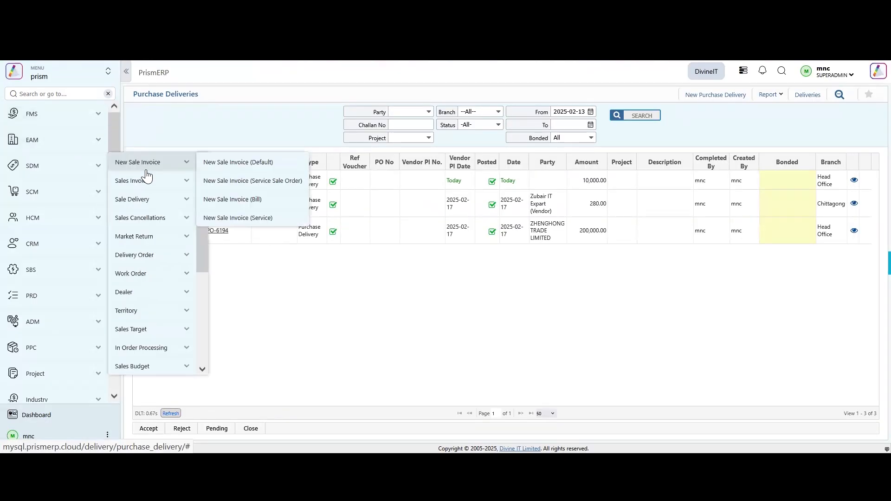
mouse_move(56, 139)
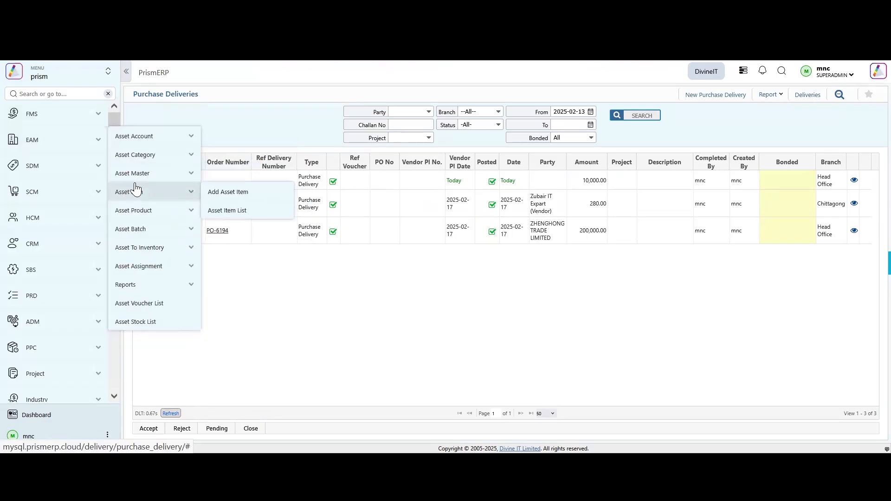
mouse_move(135, 227)
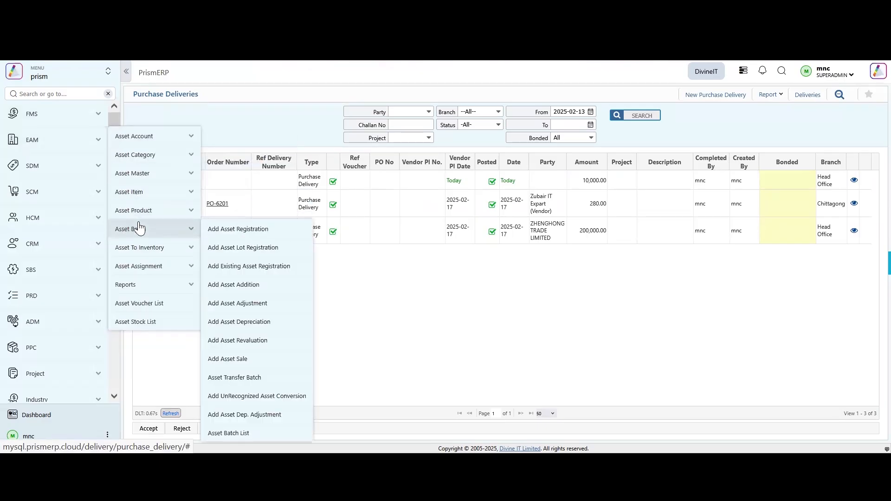
left_click(221, 230)
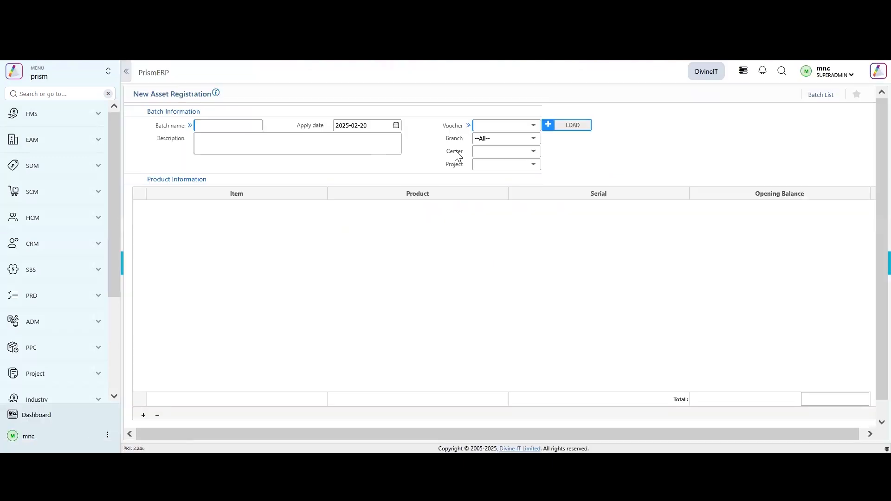
left_click(478, 126)
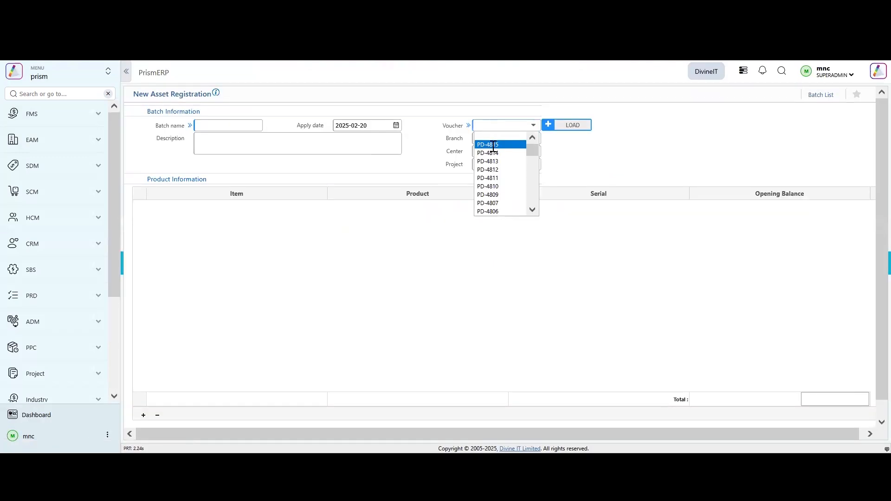
left_click(493, 144)
left_click(489, 138)
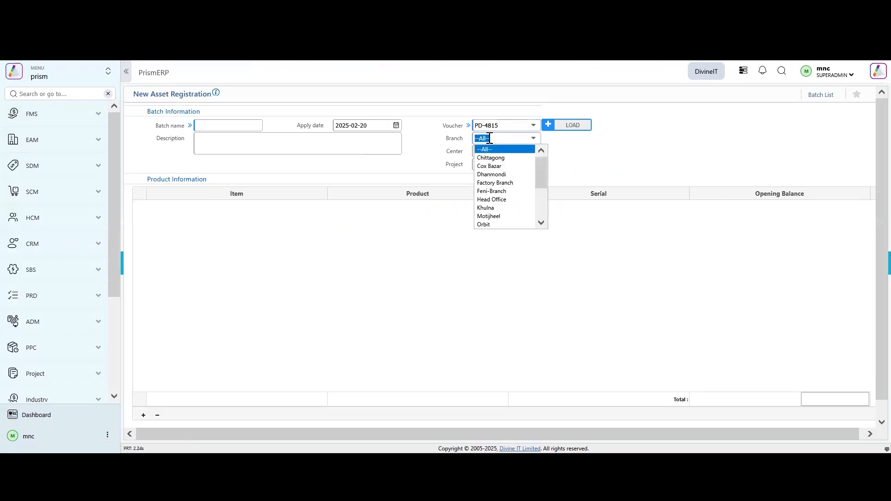
type("he")
left_click(493, 149)
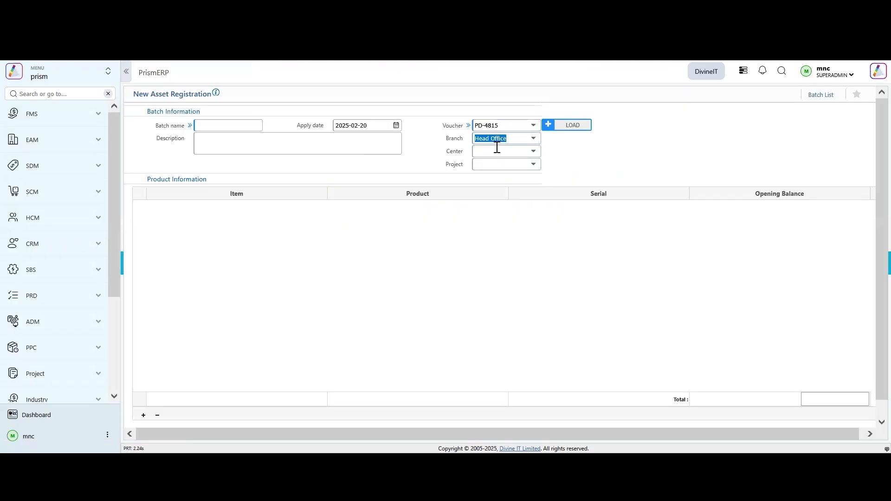
- Name the registration batch Furniture & Fixure_Head Office, load the voucher's products, and save the batch
left_click(204, 122)
left_click(207, 125)
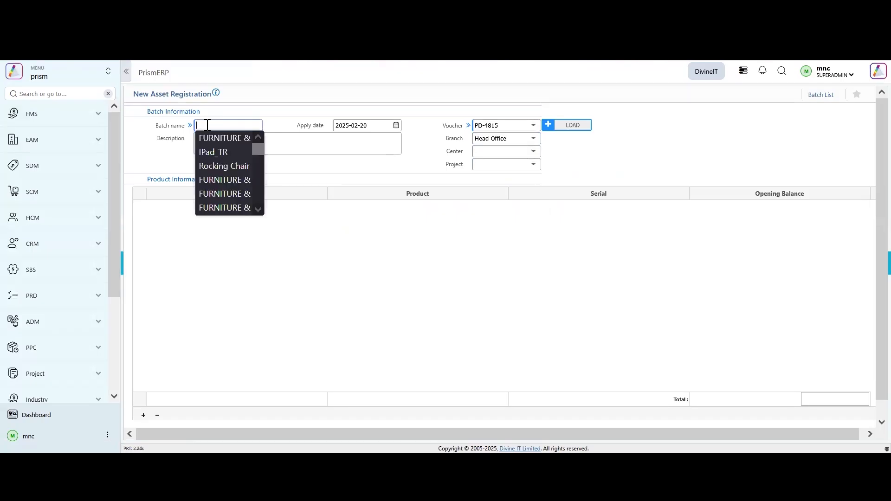
type("Furniture")
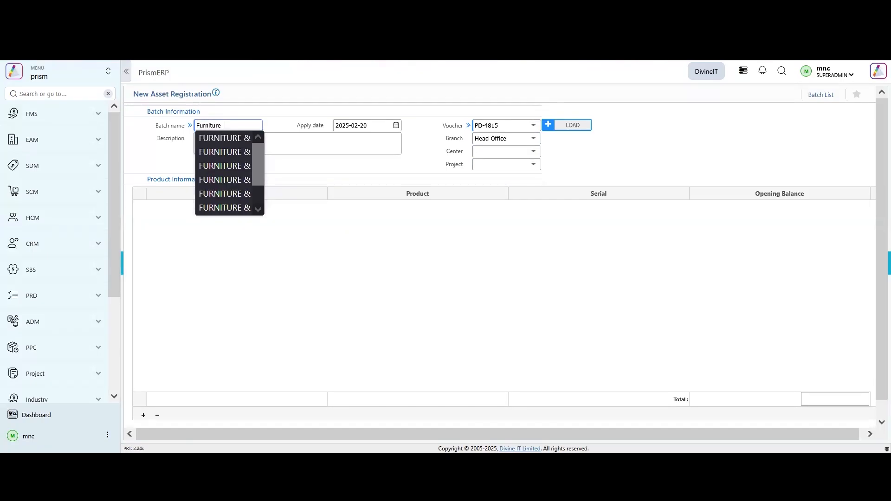
type(" & Fixure_Head Of")
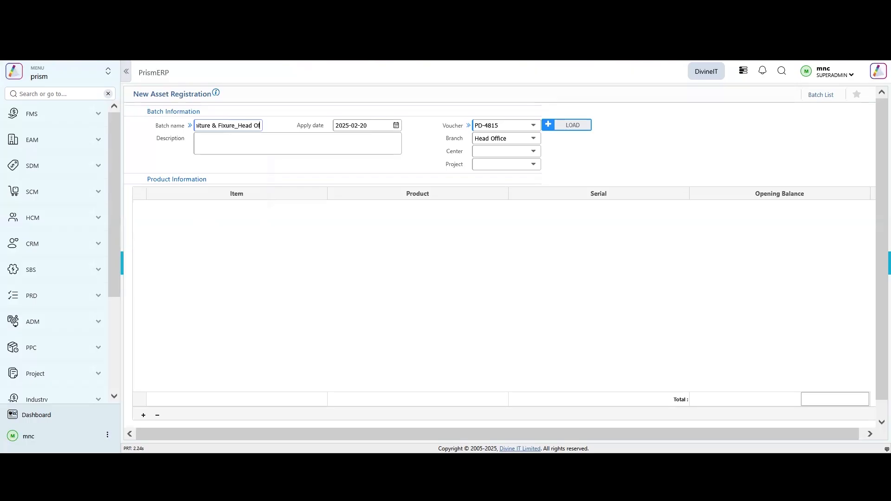
type("fice")
left_click(568, 126)
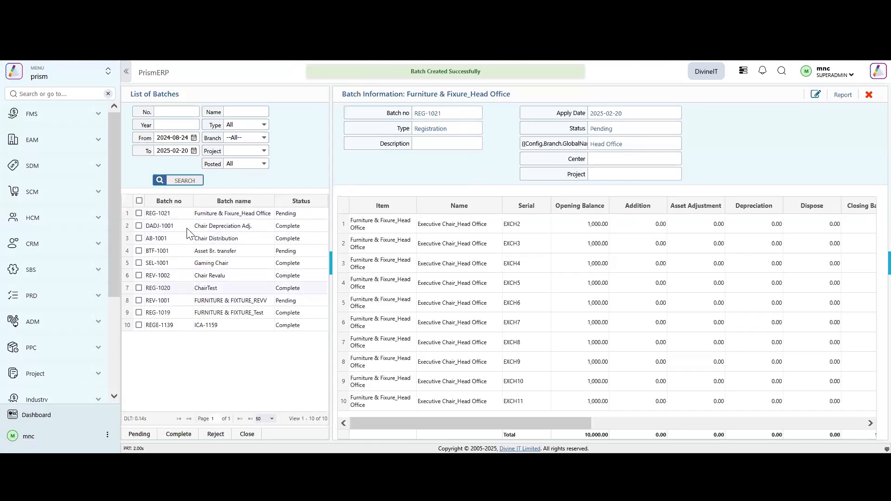
- Select the Furniture & Fixure_Head Office registration batch and mark it as complete
left_click(247, 213)
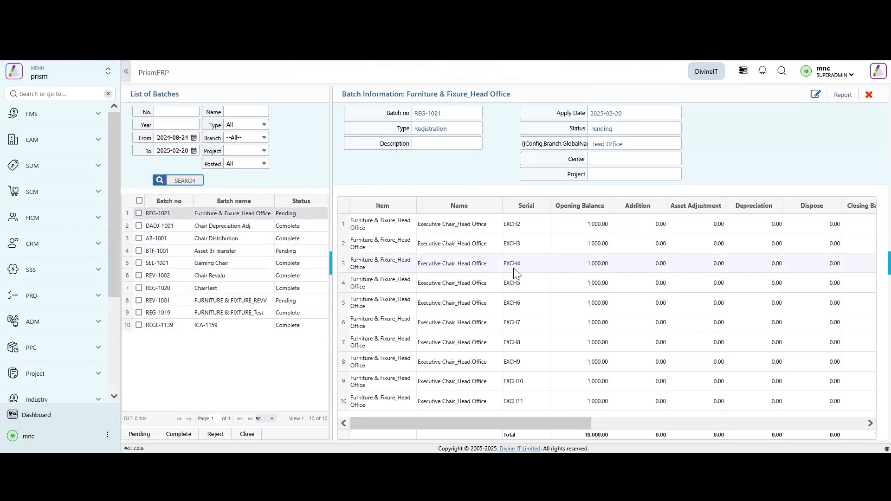
left_click(139, 214)
left_click(178, 434)
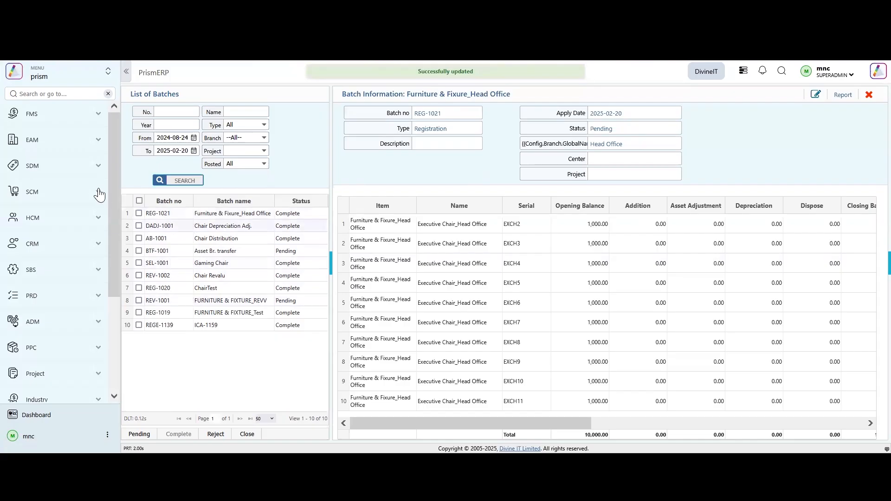
- Start a new asset depreciation batch and name it Furniture & Fixure_Head Office_Dep
mouse_move(63, 166)
mouse_move(59, 141)
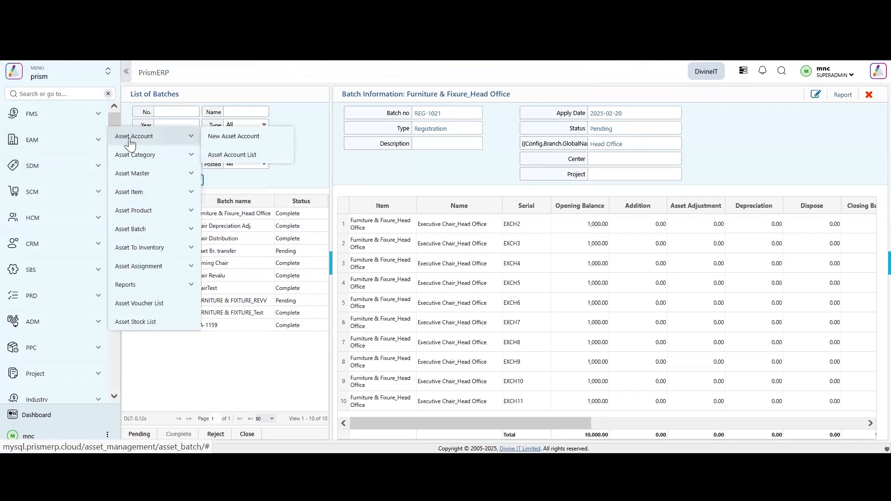
mouse_move(149, 233)
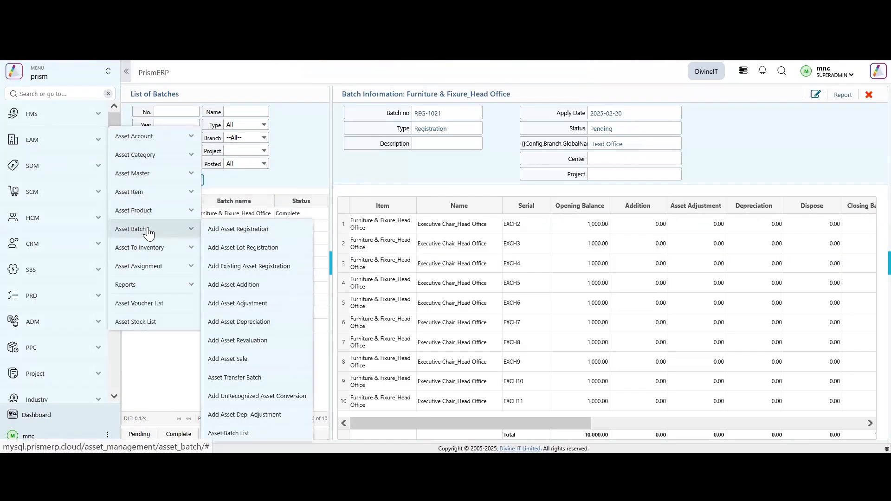
left_click(242, 322)
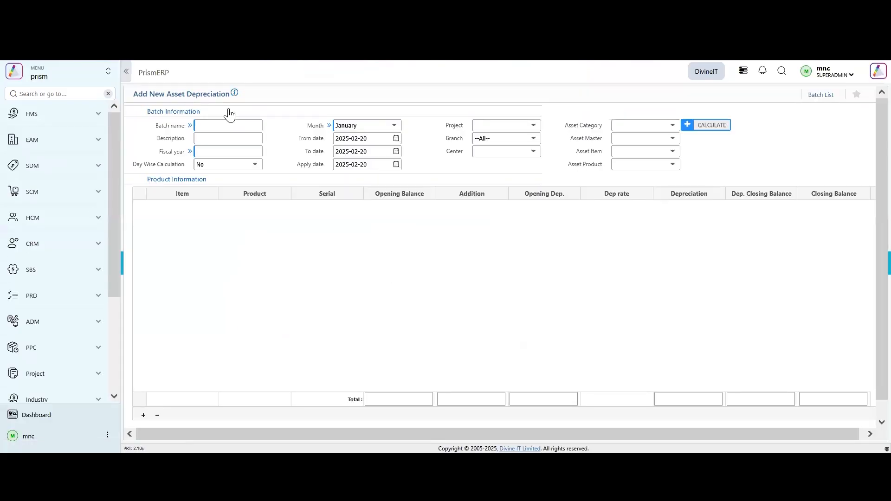
left_click(226, 125)
key("Escape")
type("Furniture &")
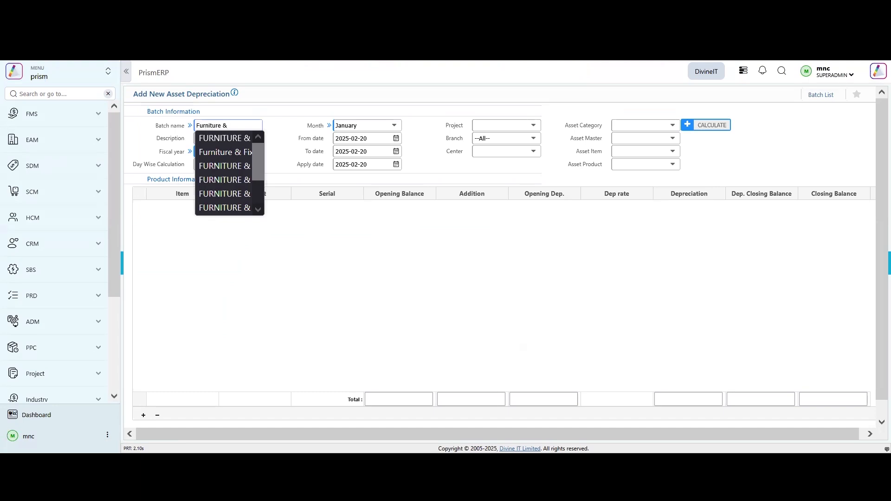
type(" Fixure")
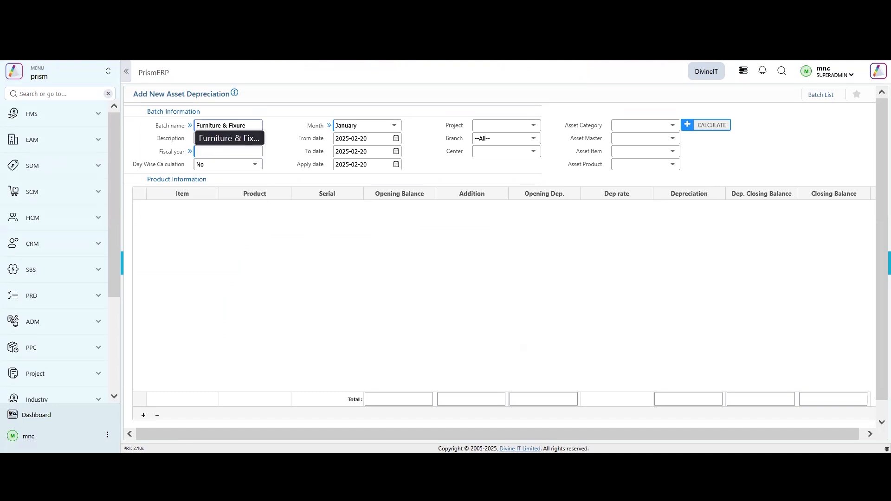
type("_Head Office")
type("_")
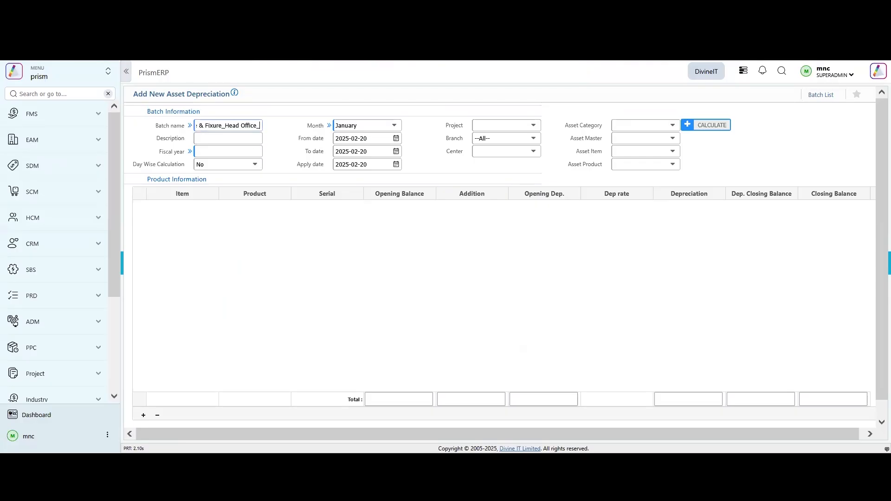
type("Dep")
- Set the depreciation batch's fiscal year to 2024 and look through the available months
type("2024")
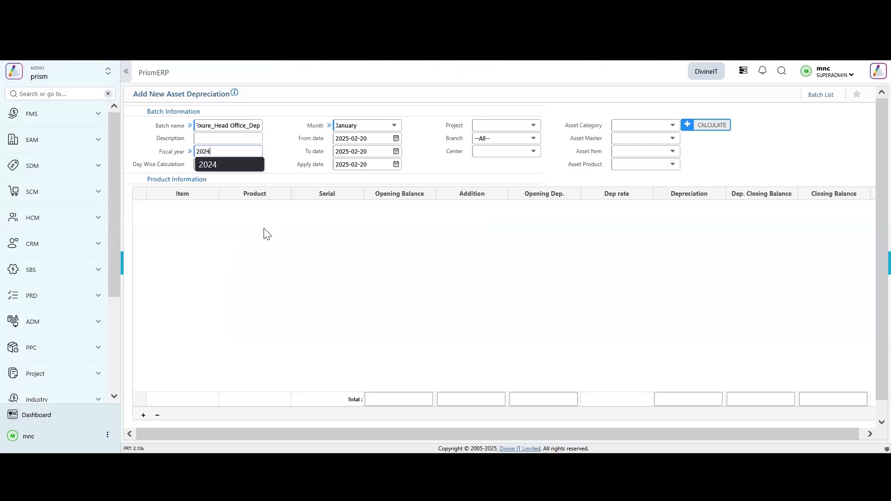
left_click(274, 259)
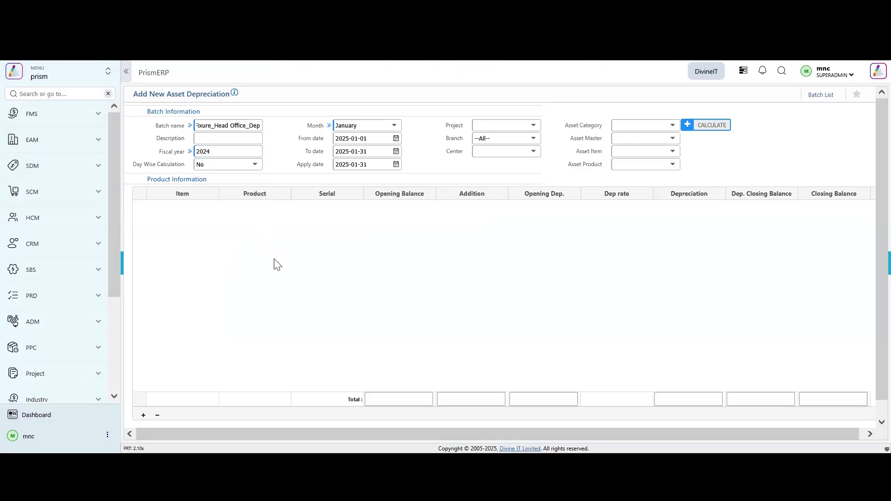
left_click(362, 126)
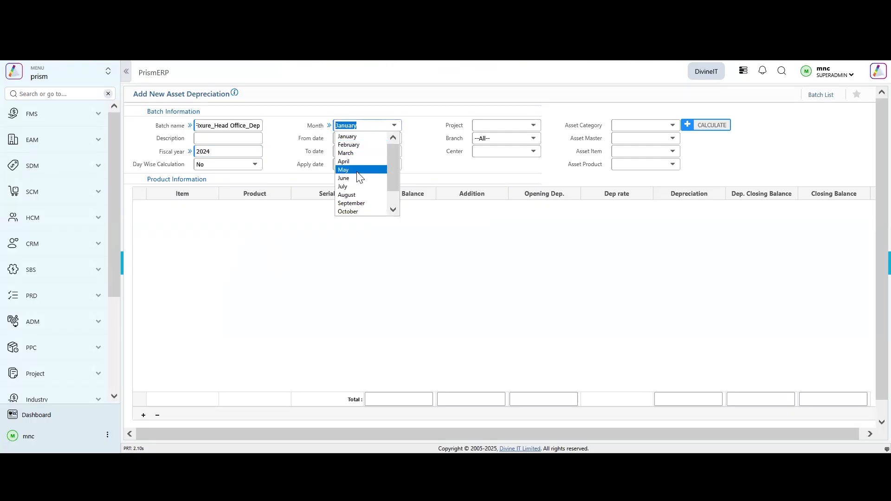
scroll(357, 184, "down", 1)
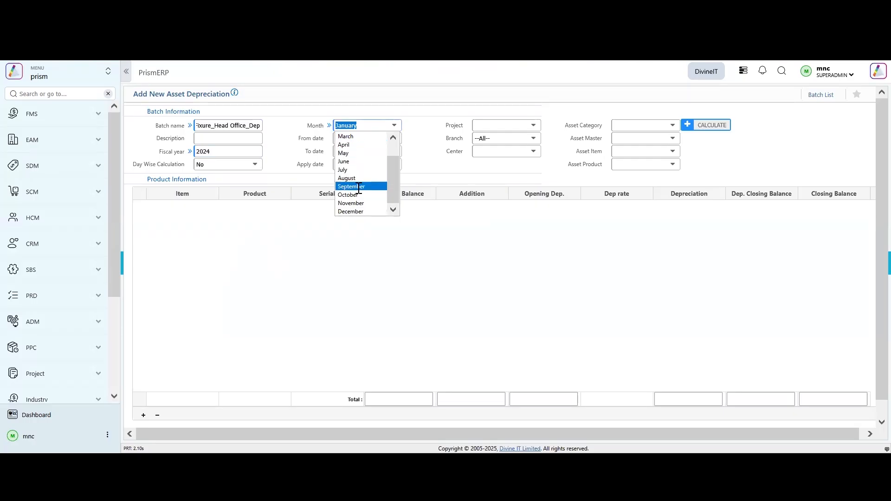
left_click(358, 188)
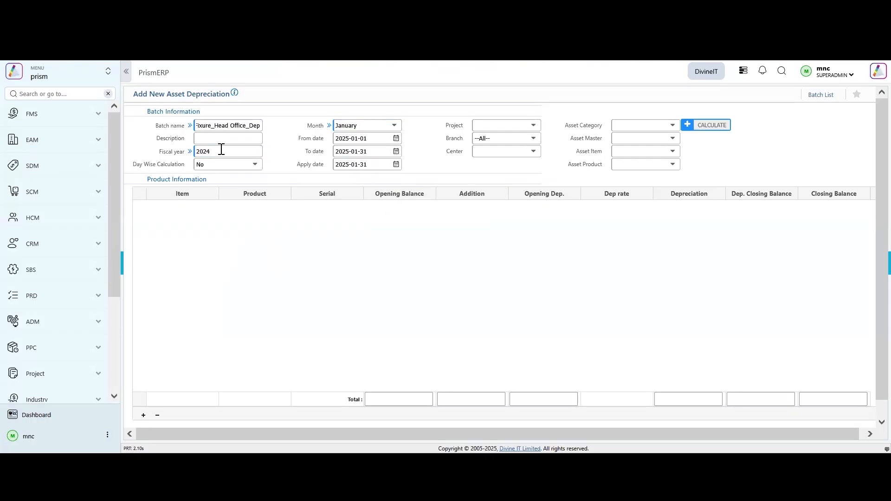
- Set the depreciation batch's fiscal year to 2025 and its branch to Head Office
type("2025")
left_click(503, 139)
type("he")
left_click(503, 149)
- Set both the asset category and the asset master of the depreciation batch to Furniture & Fixure_Head Office
left_click(625, 129)
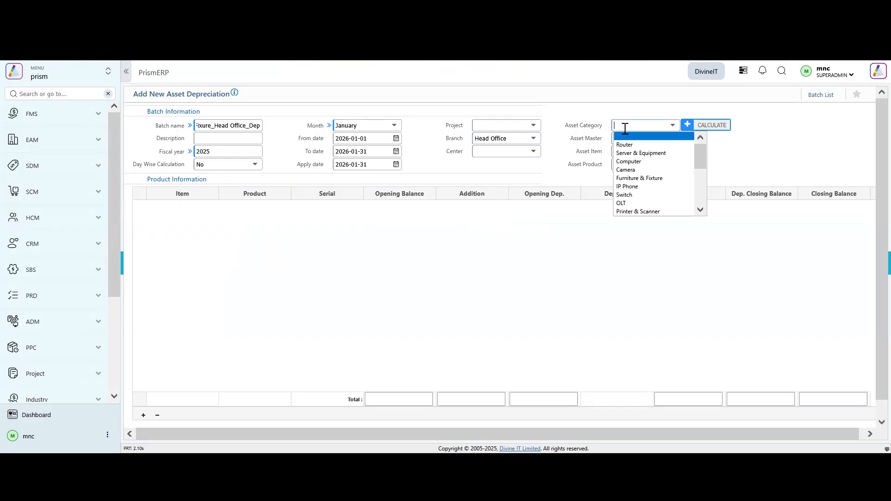
type("fu")
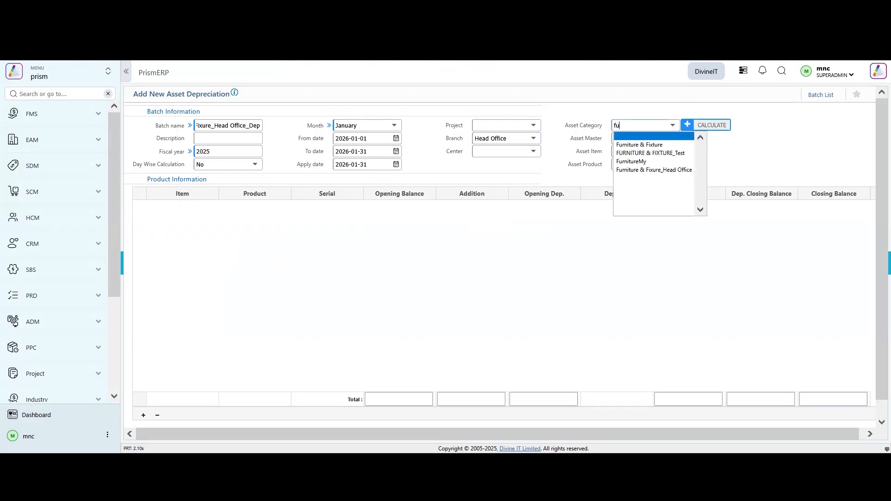
left_click(650, 161)
left_click(638, 139)
left_click(640, 157)
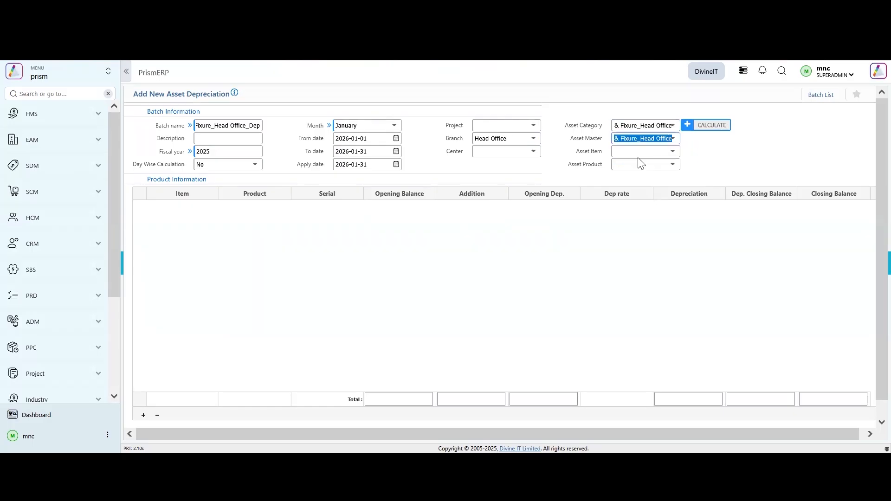
- Choose asset item Furniture & Fixure_Head Office and product AS-Executive Chair_Head Office, then calculate the depreciation and save the batch
left_click(623, 150)
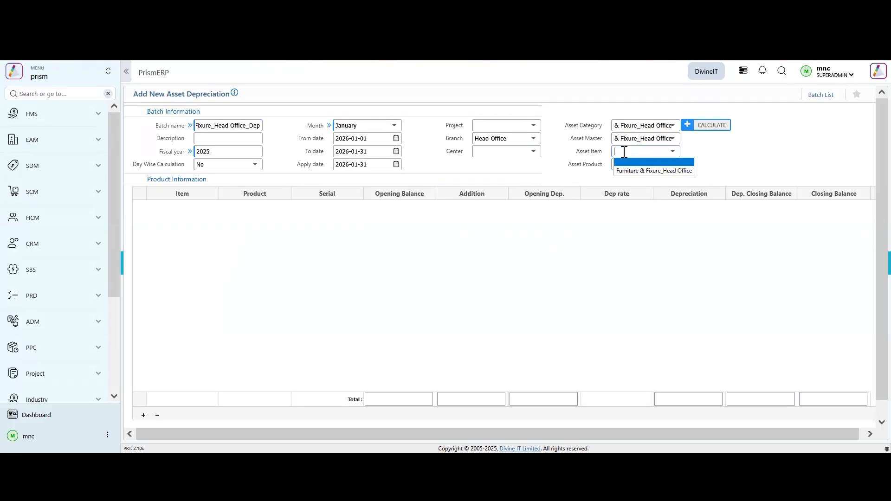
left_click(628, 170)
left_click(629, 165)
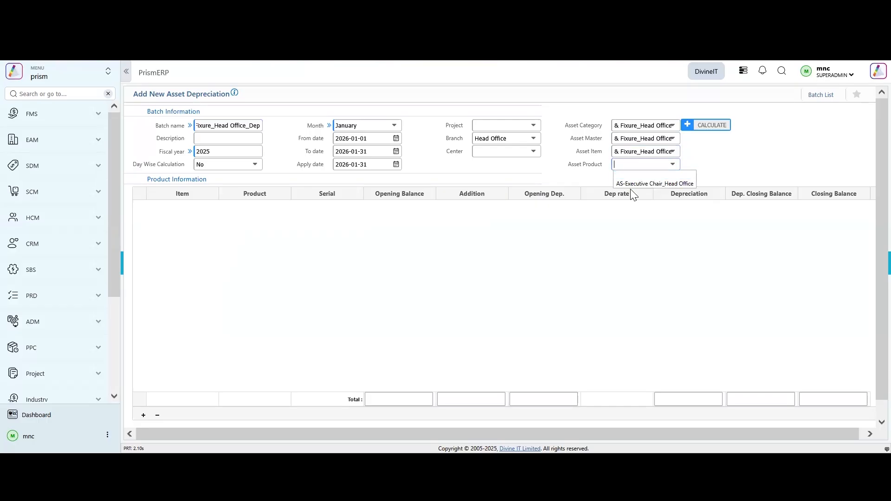
left_click(631, 183)
left_click(712, 125)
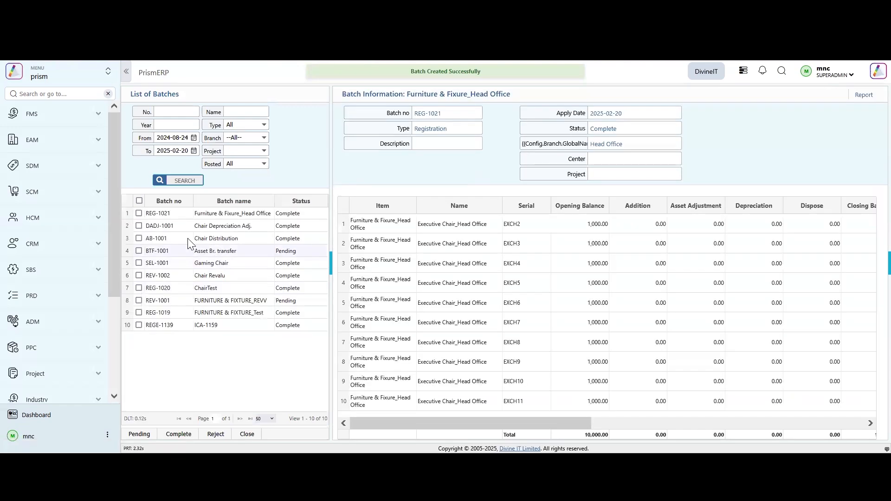
- Filter the batch list to the date range 2023-08-24 to 2026-02-20
left_click(139, 212)
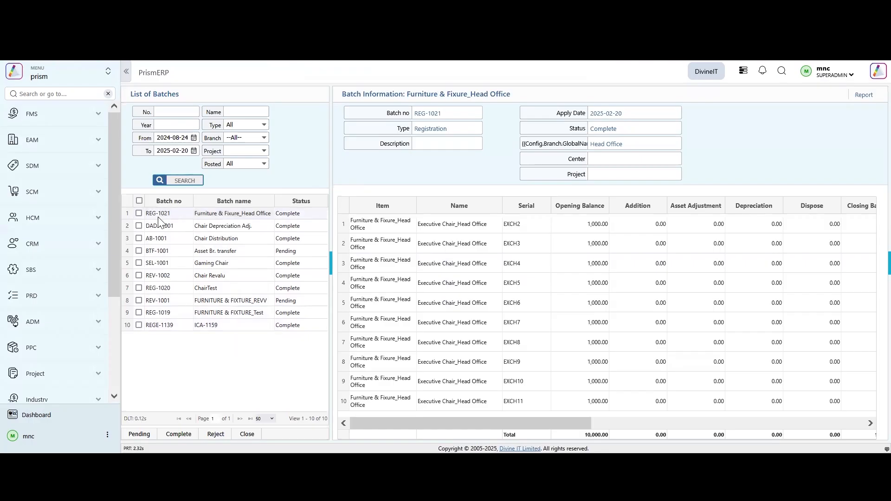
left_click(164, 139)
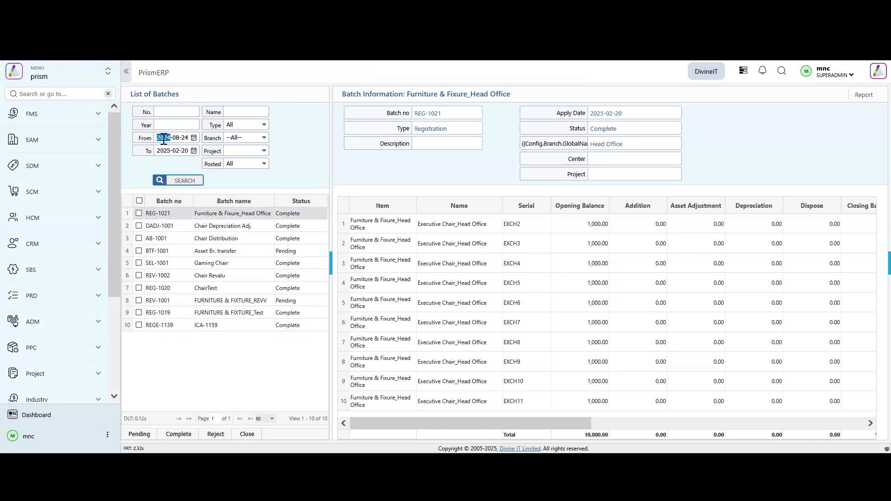
left_click(167, 153)
key("Return")
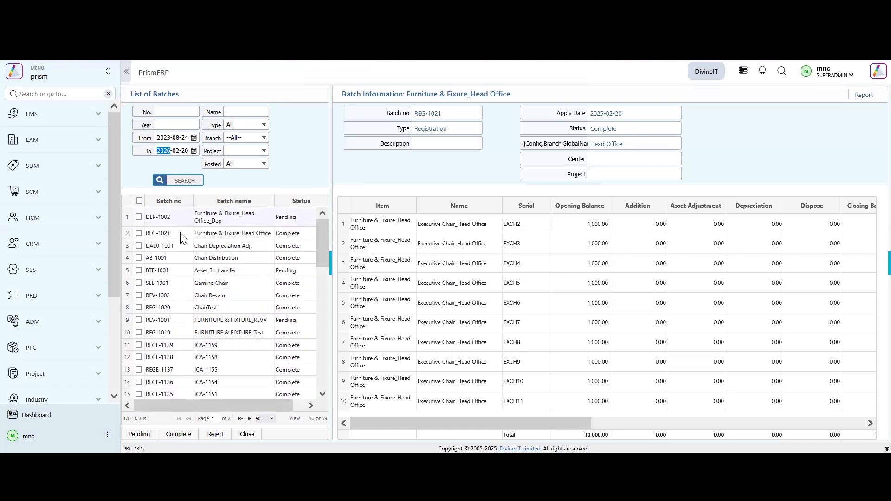
- Open the Furniture & Fixure_Head Office_Dep batch and review the depreciation of each executive chair
left_click(207, 218)
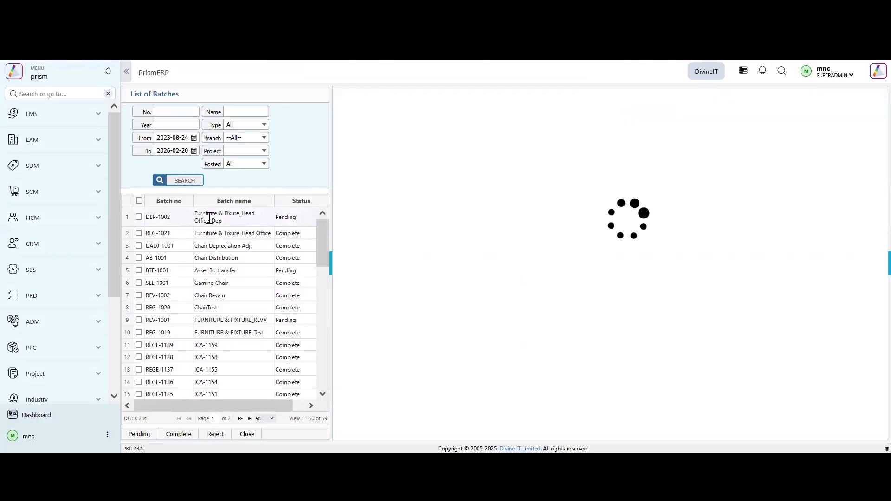
scroll(621, 357, "down", 1)
scroll(621, 357, "down", 1)
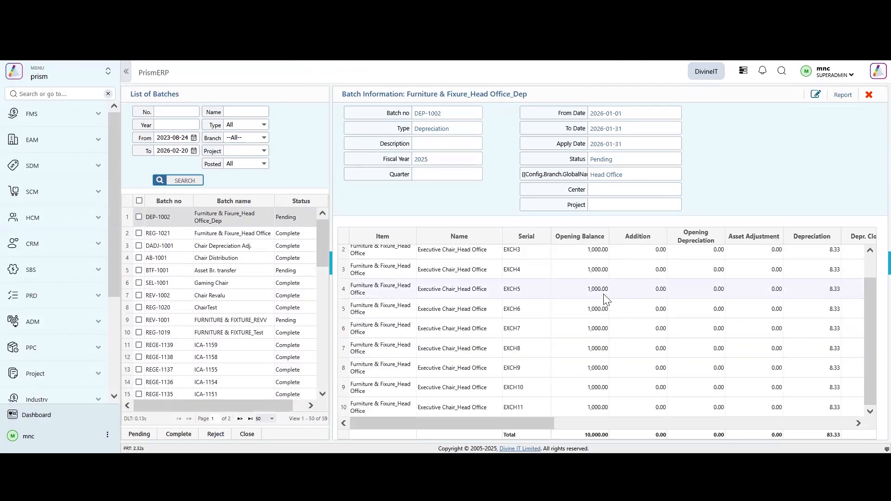
scroll(603, 297, "up", 1)
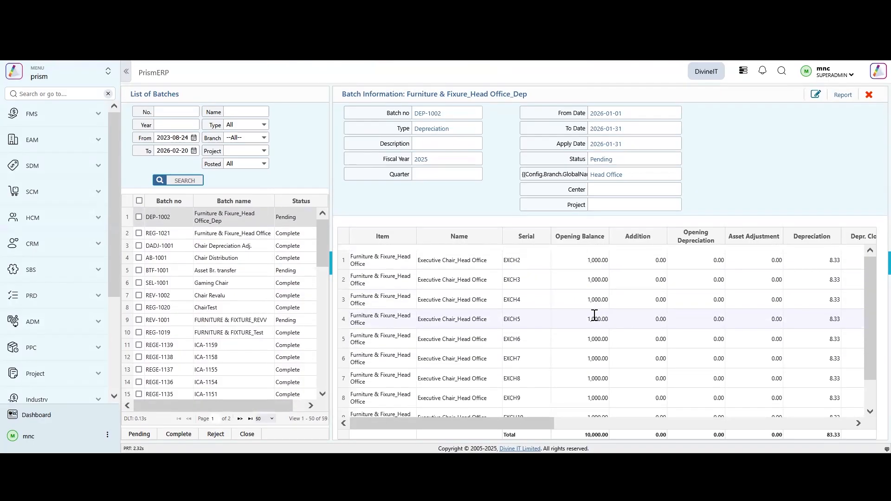
- Select the Furniture & Fixure_Head Office_Dep batch and mark it as complete
left_click(139, 217)
scroll(223, 301, "down", 7)
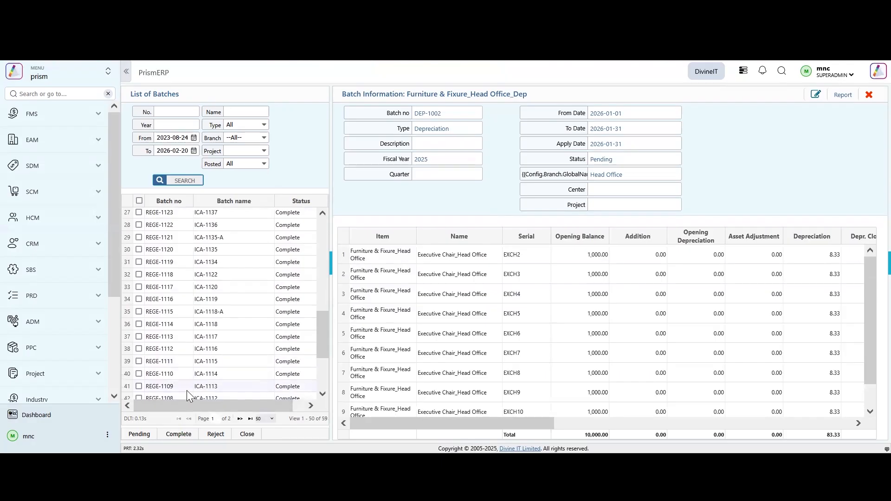
left_click(178, 434)
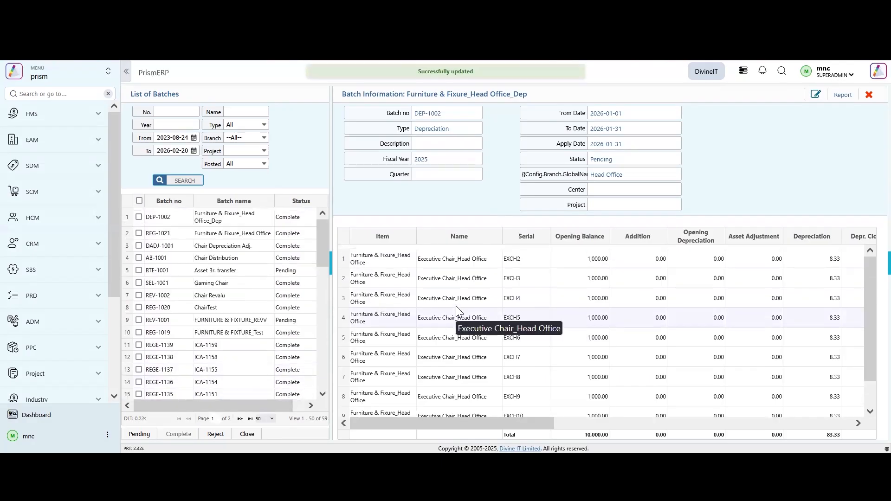
- Start another asset depreciation batch and name it Furniture & Fixure_Head Office_Dep 2
mouse_move(79, 150)
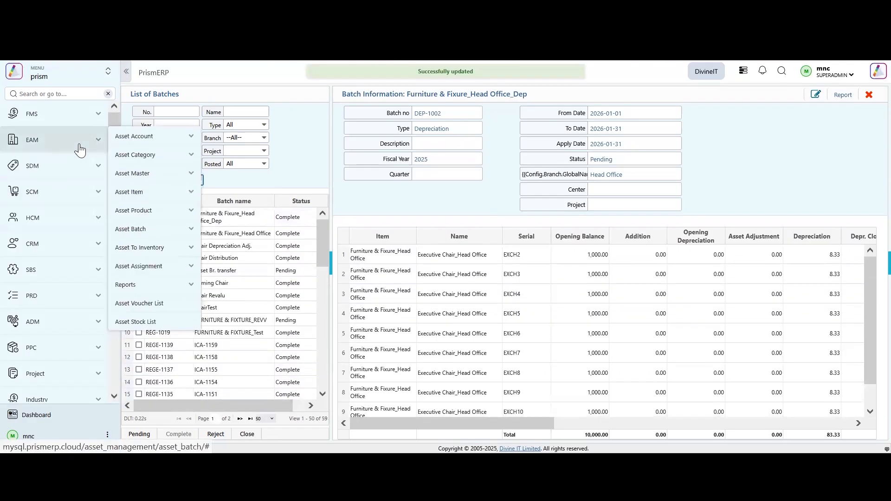
mouse_move(142, 230)
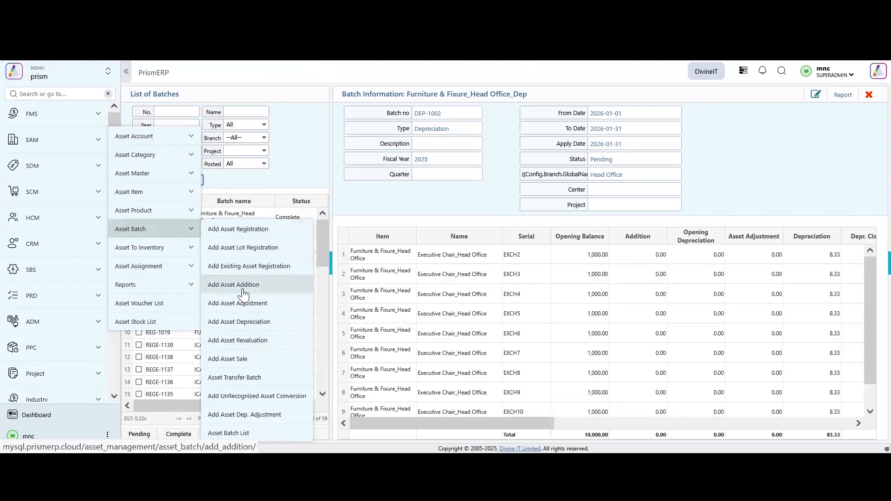
left_click(239, 324)
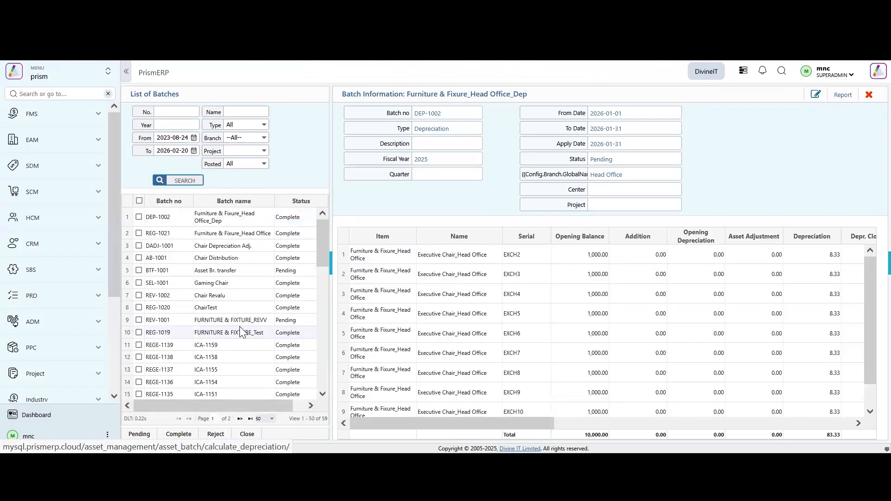
left_click(215, 125)
left_click(216, 127)
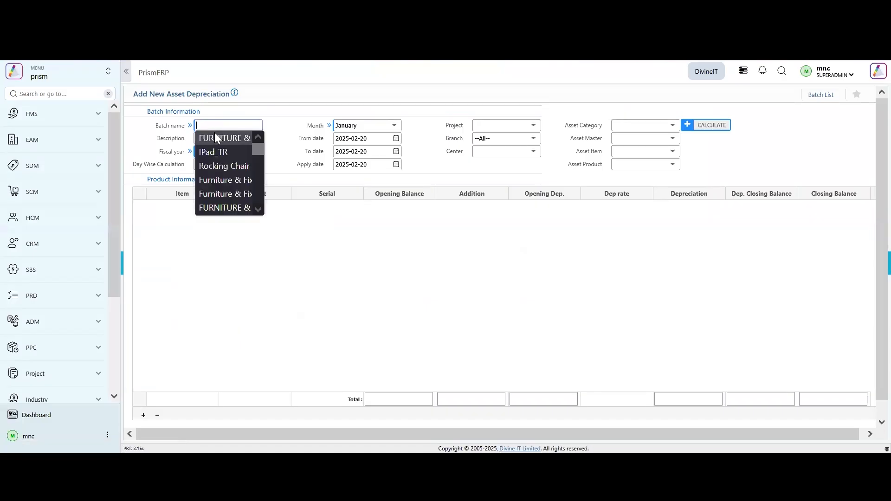
type("Furnitu")
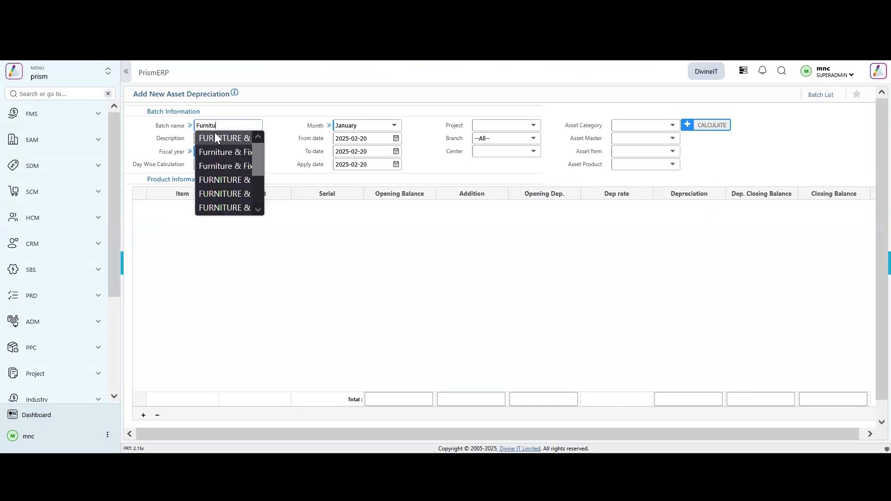
type("re & Fixure_Head ")
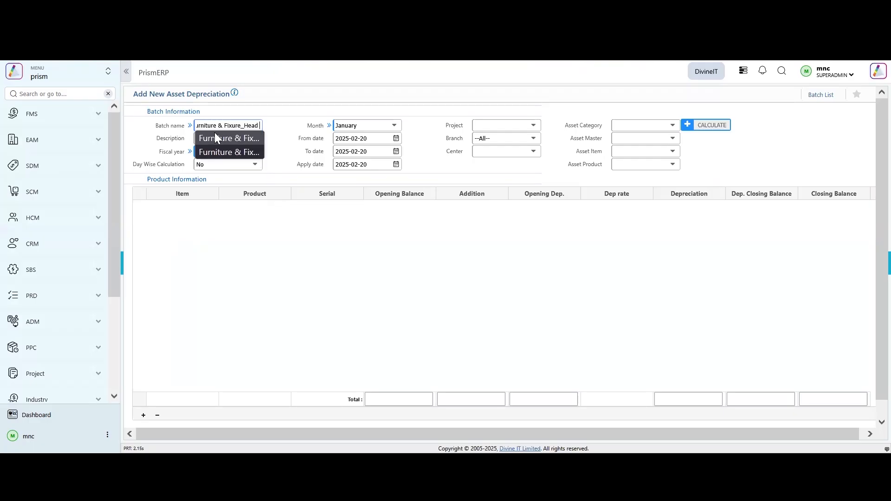
type("Office_Dep 2")
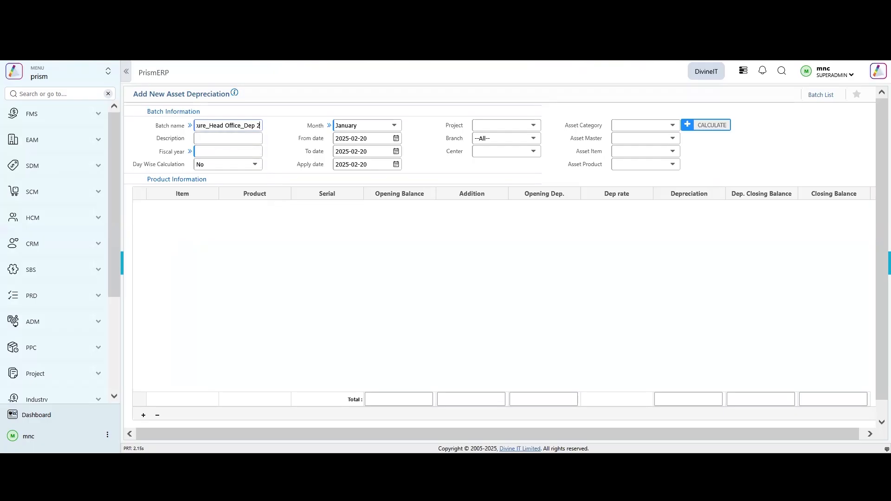
- Set the batch's fiscal year to 2025, its month to February and its branch to Head Office
type("2025")
left_click(337, 148)
left_click(360, 126)
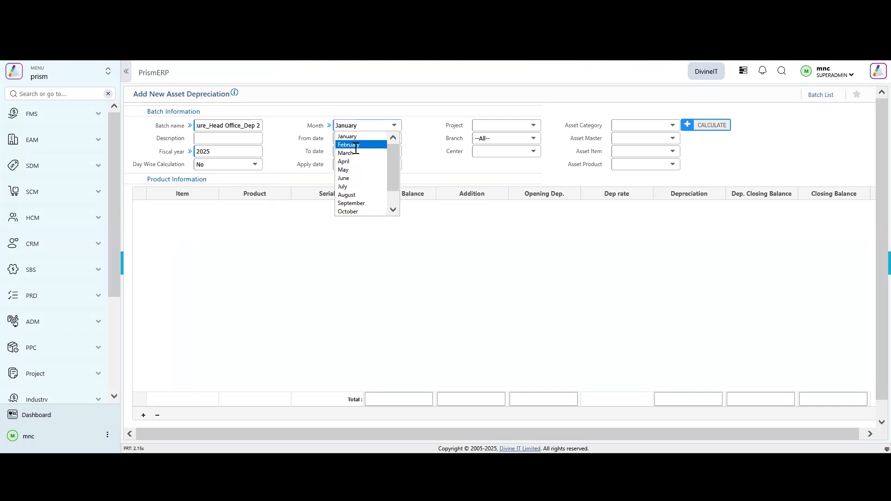
left_click(356, 141)
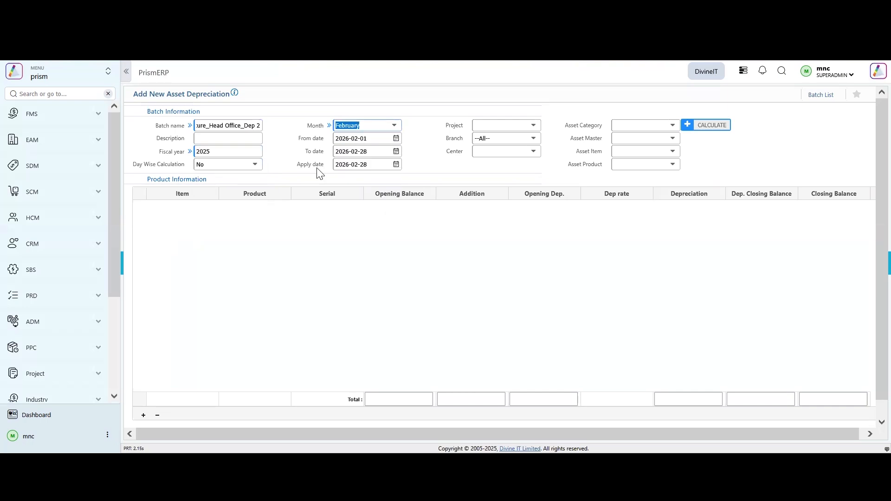
left_click(519, 137)
type("head")
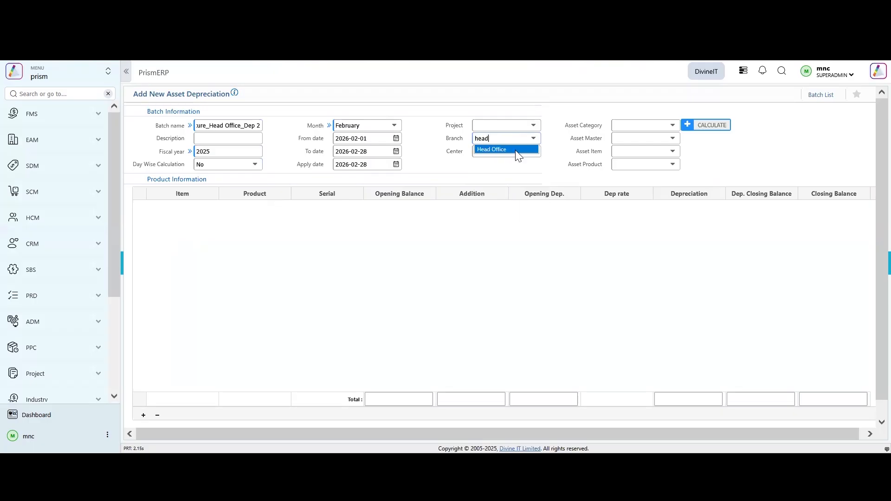
left_click(516, 150)
- Set the asset category, master and item to Furniture & Fixure_Head Office and the asset product to Executive Chair_Head Office
left_click(632, 128)
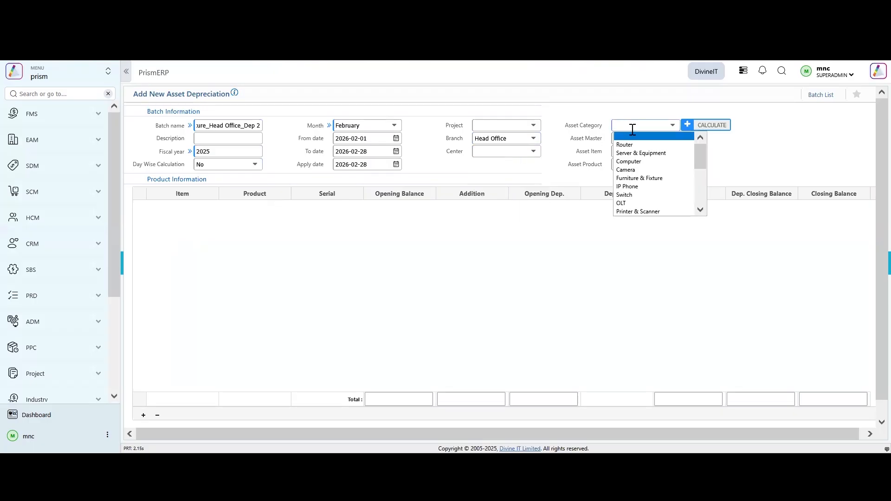
type("fur")
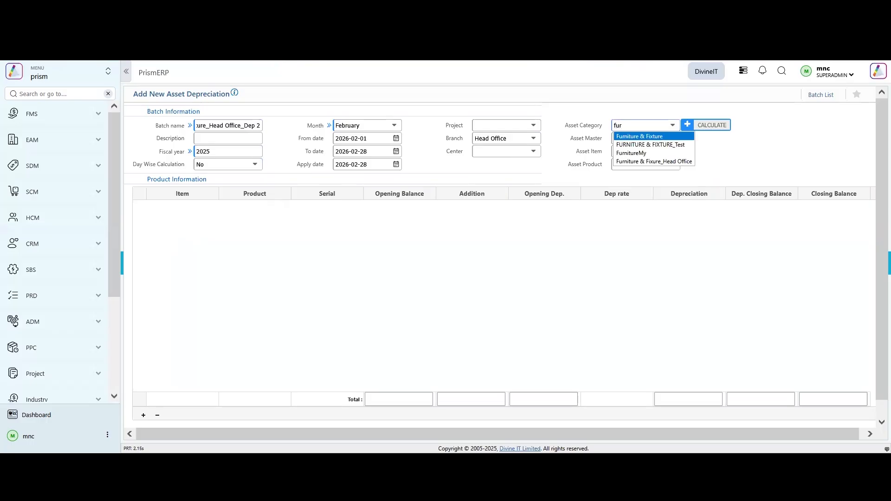
left_click(645, 159)
left_click(631, 140)
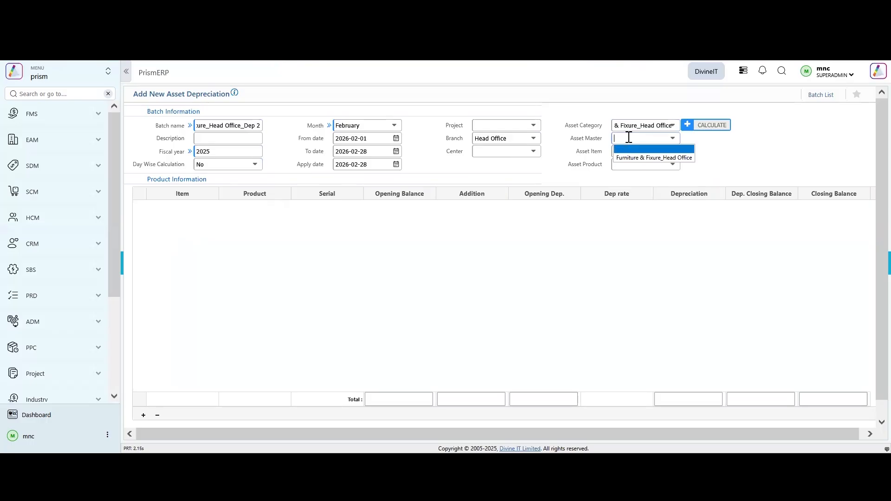
left_click(631, 157)
left_click(619, 150)
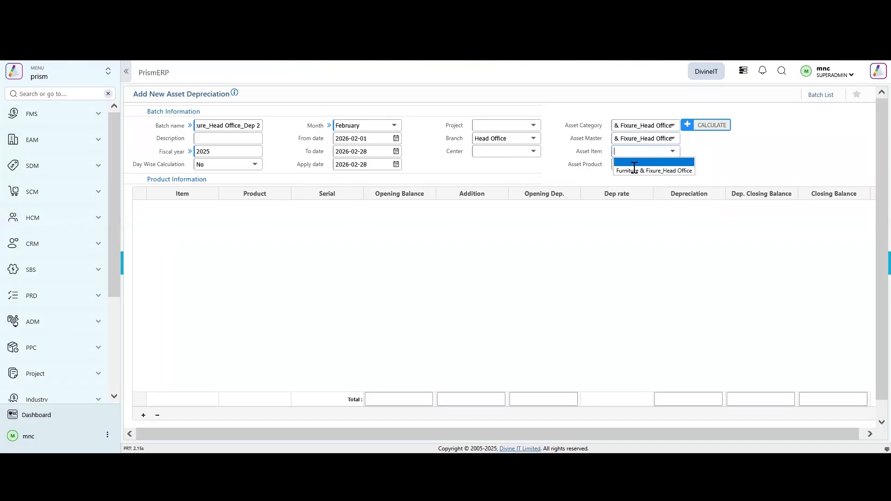
left_click(634, 171)
left_click(632, 165)
left_click(636, 184)
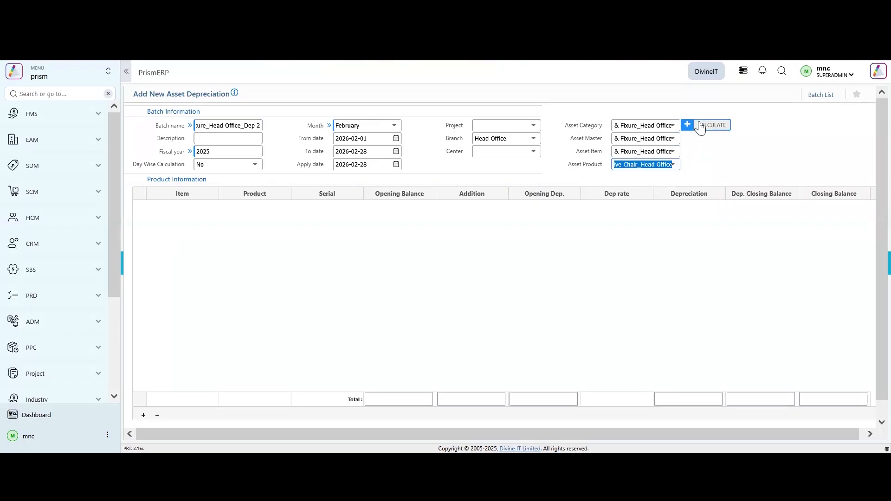
- Calculate the February depreciation of the executive chairs and save the batch
left_click(707, 132)
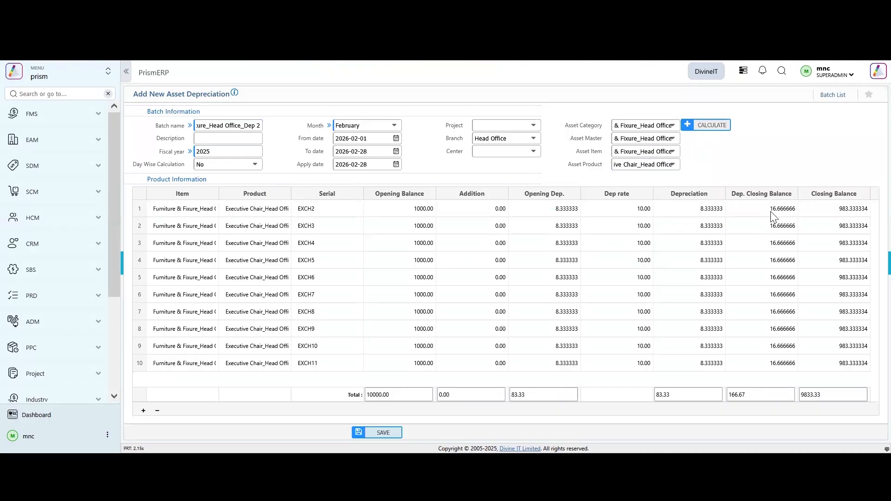
left_click(825, 207)
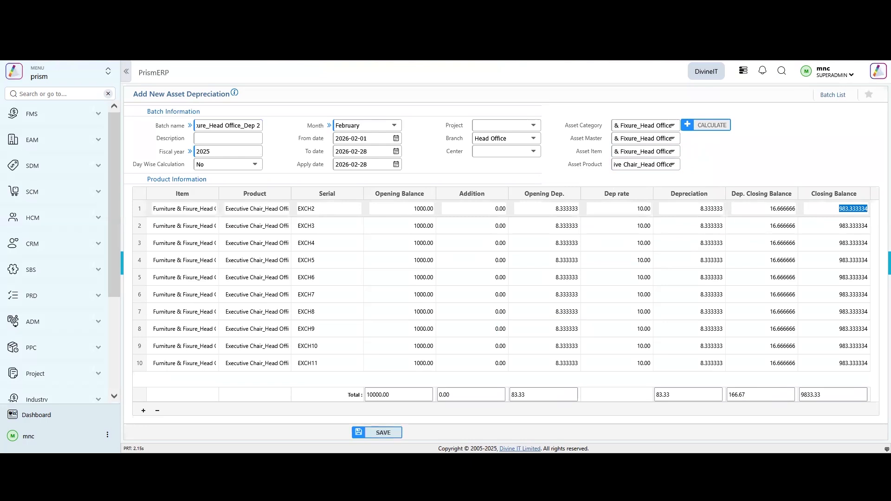
left_click(383, 433)
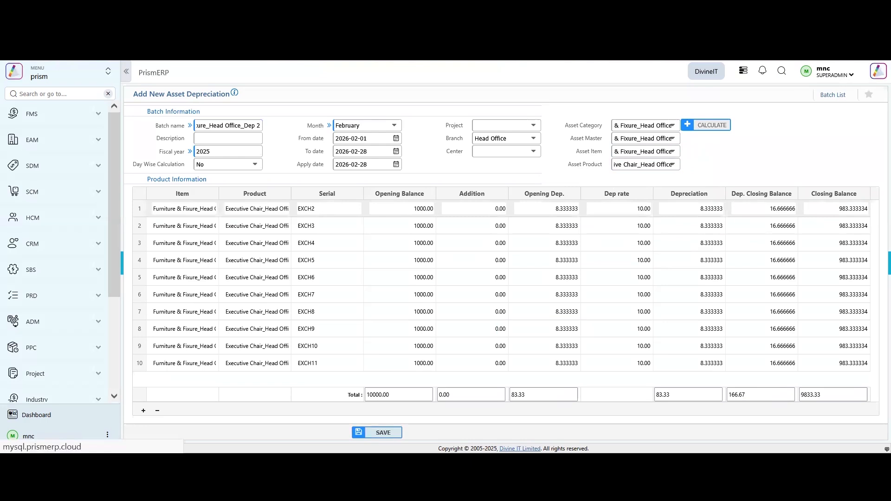
- Filter the batch list to the date range 2023-08-24 to 2027-02-20
left_click(167, 150)
key("Up")
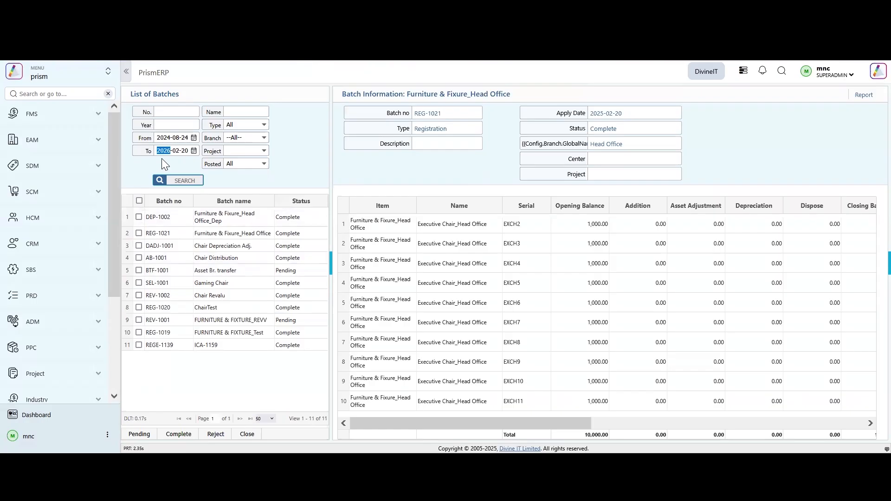
left_click(190, 180)
left_click(165, 138)
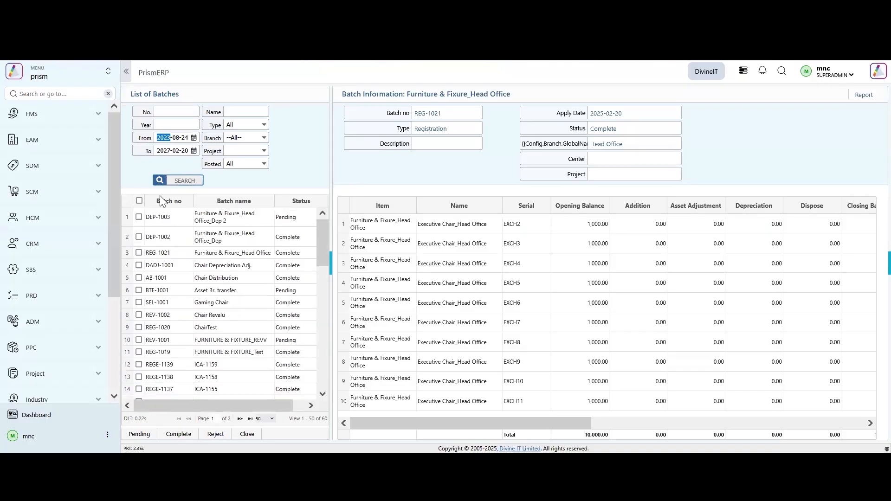
- Review the chair depreciation in the Furniture & Fixure_Head Office_Dep 2 batch and mark the batch as complete
left_click(139, 217)
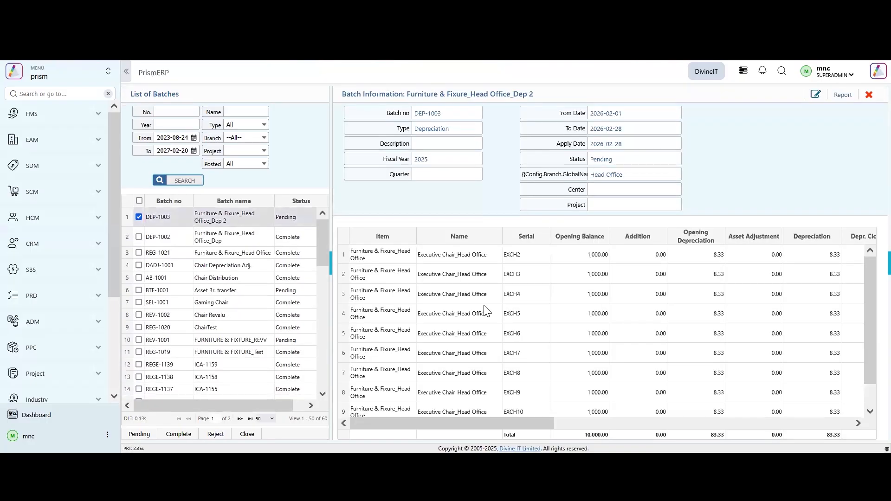
scroll(572, 365, "down", 1)
scroll(570, 364, "up", 1)
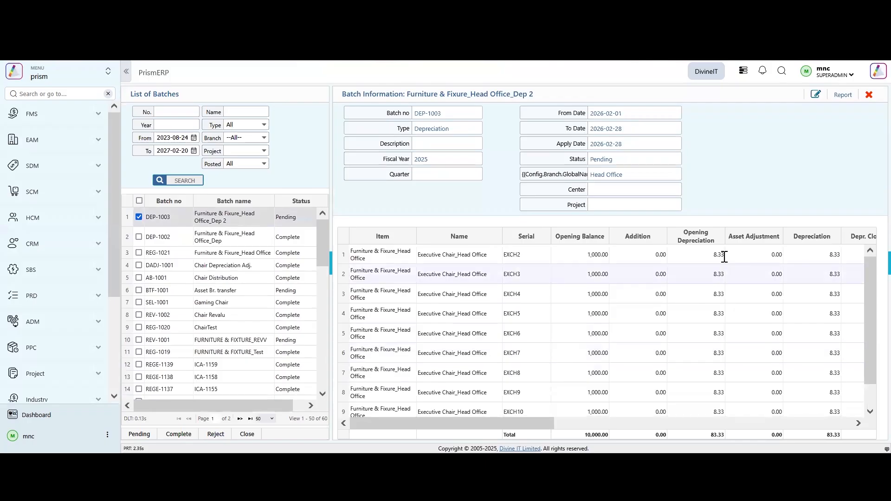
scroll(778, 272, "right", 5)
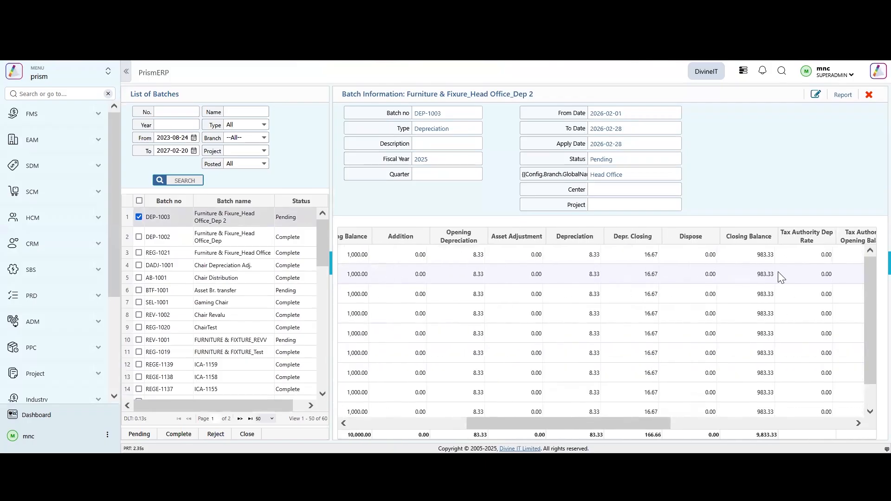
scroll(790, 273, "right", 6)
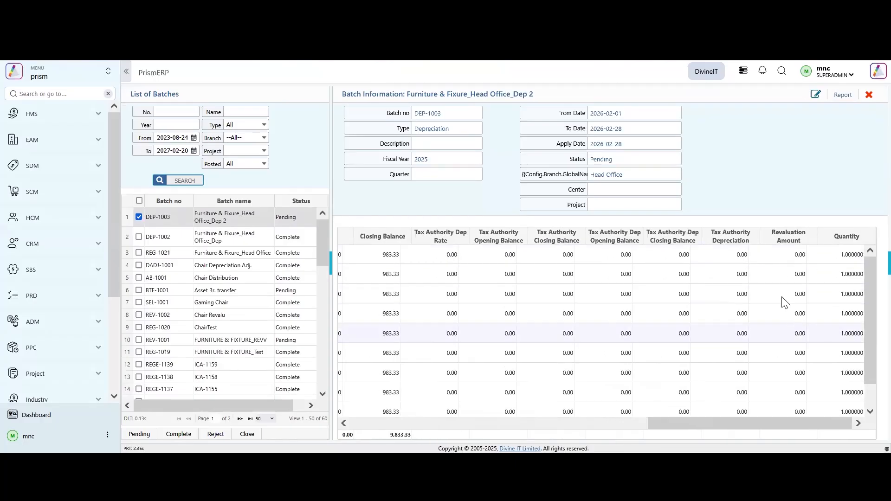
scroll(768, 326, "left", 3)
scroll(769, 327, "down", 2)
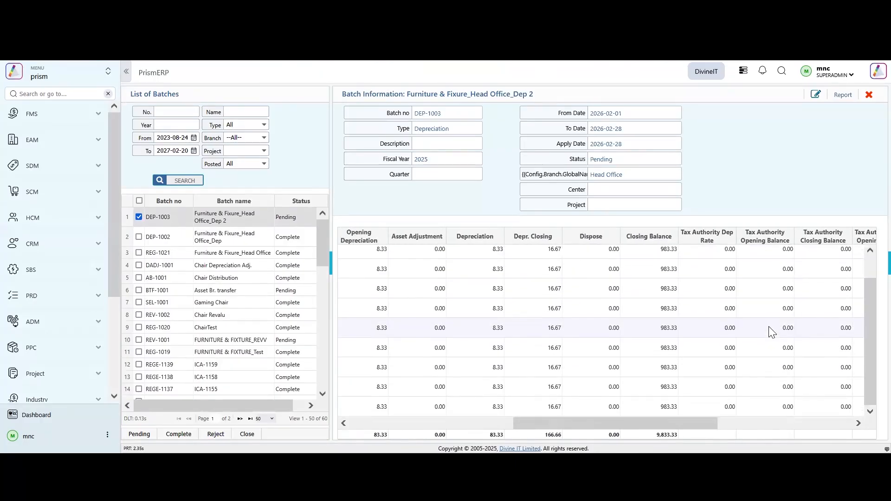
scroll(209, 366, "down", 10)
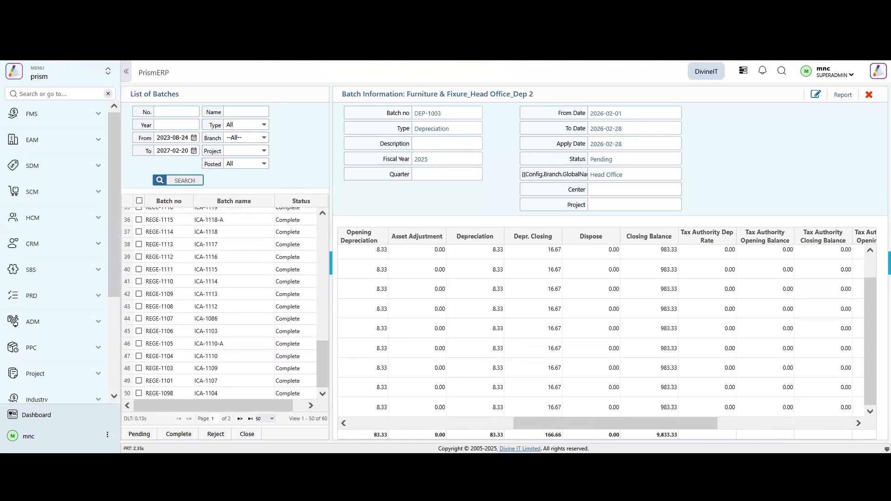
left_click(179, 433)
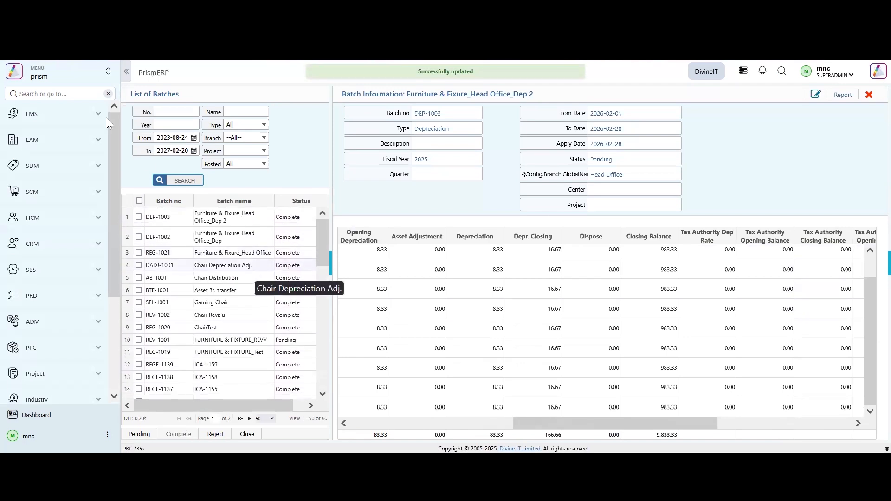
- Open the ledger books and filter the accounts by the Fixed Assets type
mouse_move(90, 116)
mouse_move(128, 114)
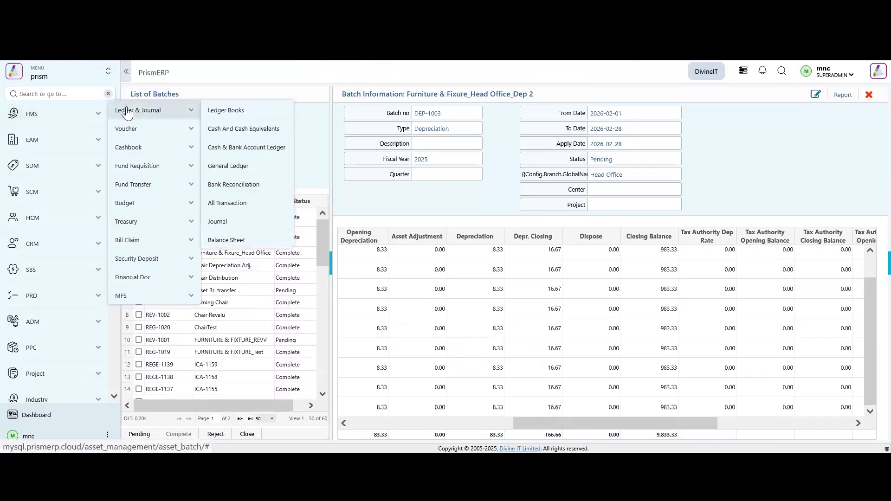
left_click(215, 112)
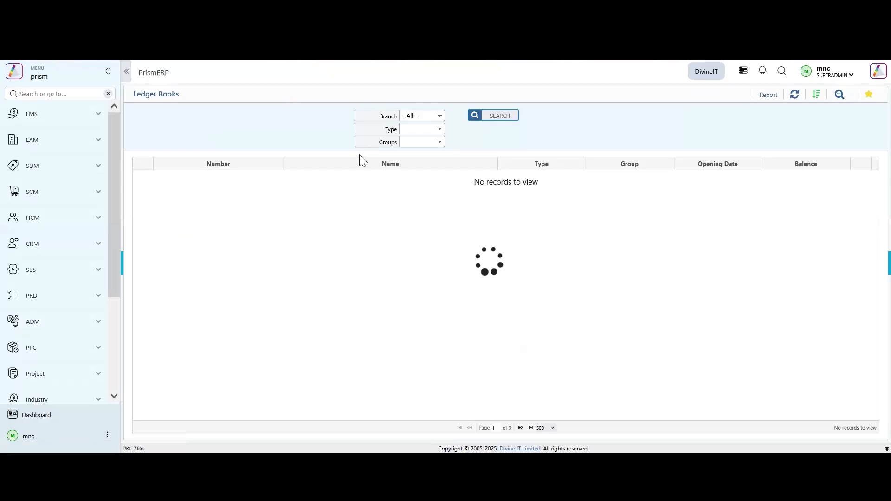
left_click(427, 128)
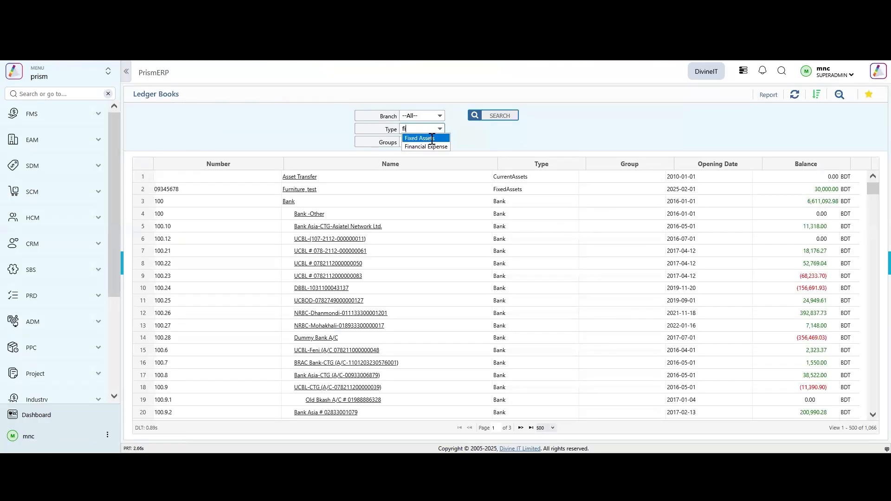
left_click(431, 138)
left_click(511, 122)
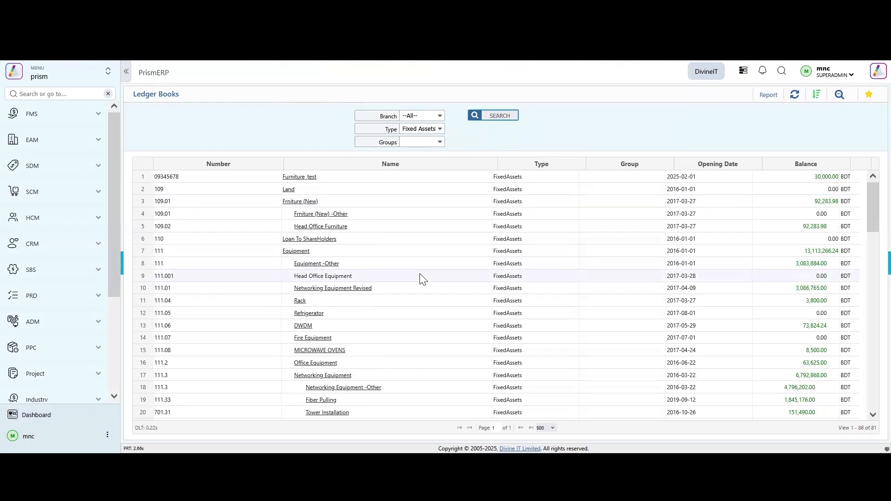
- Search the fixed asset ledgers for "furniture" and go through the matching accounts
scroll(422, 279, "down", 5)
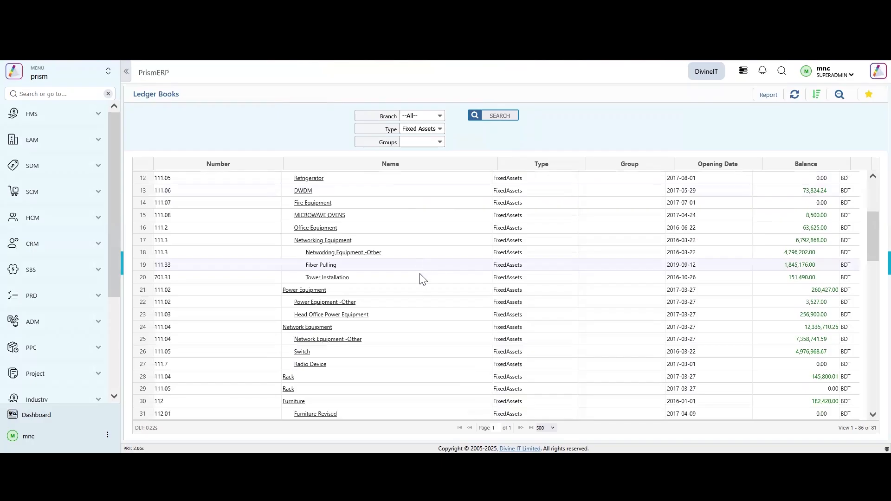
scroll(422, 278, "down", 10)
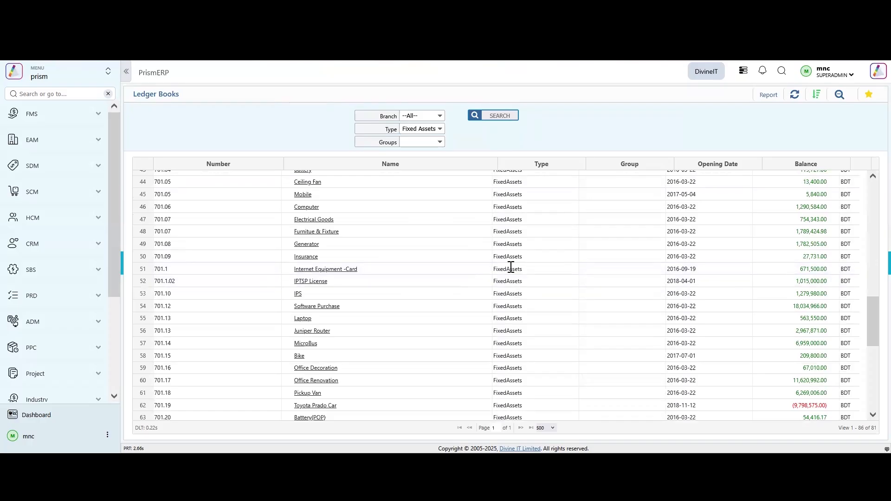
key("ctrl+f")
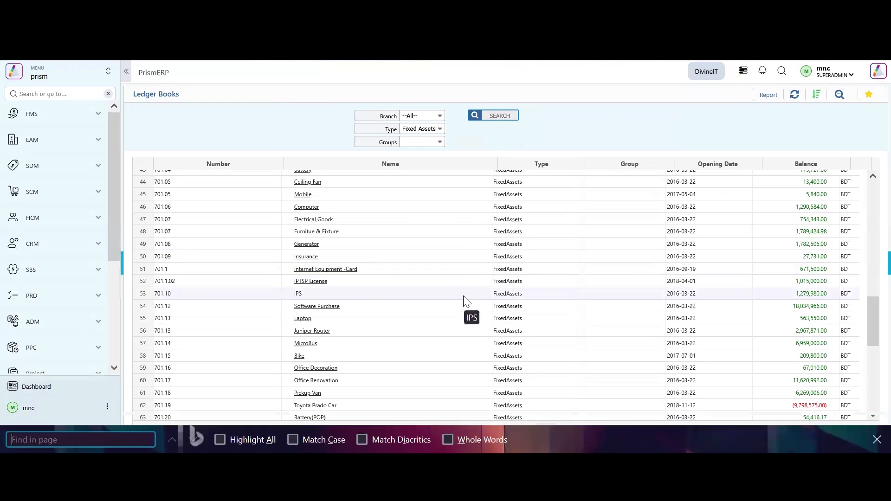
type("fur")
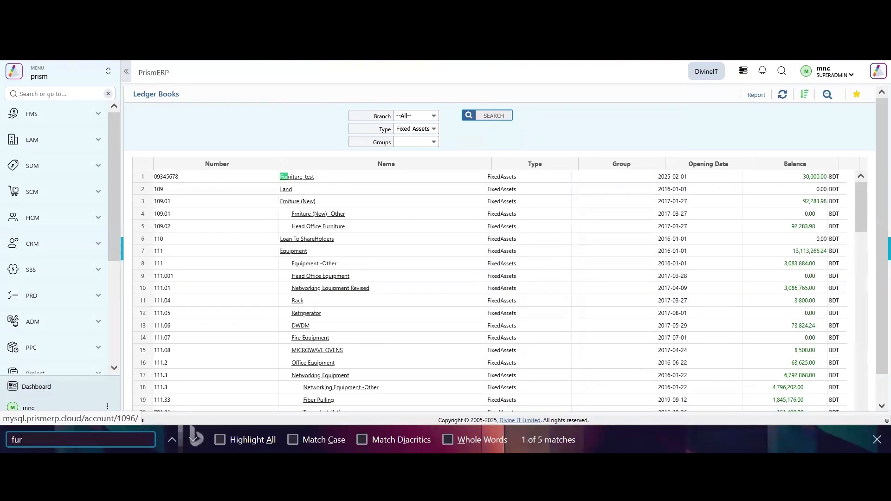
type("niture")
key("Return")
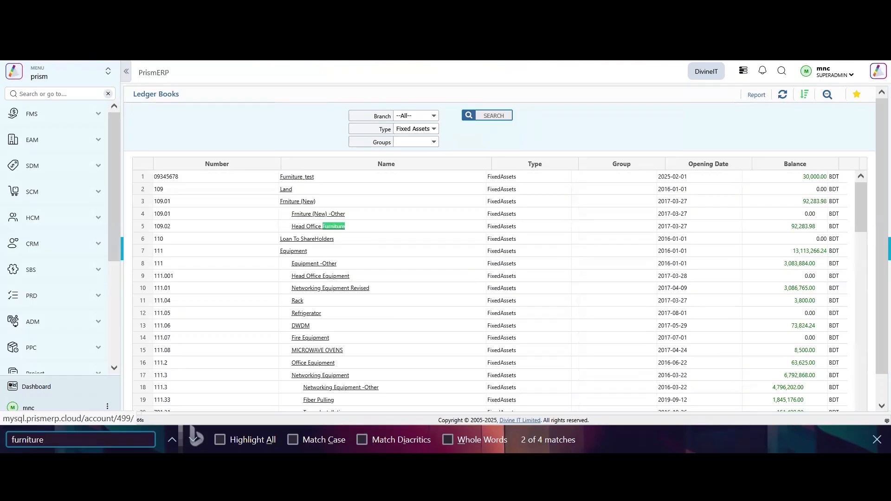
left_click(194, 439)
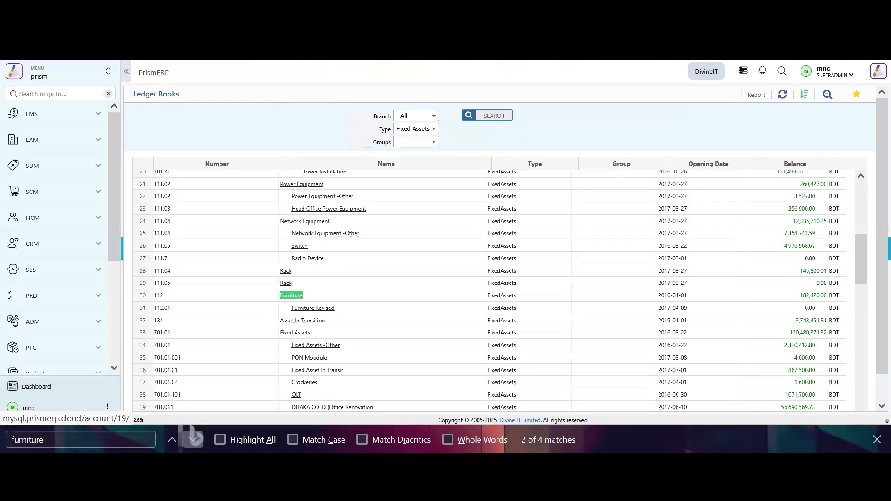
left_click(194, 438)
left_click(194, 438)
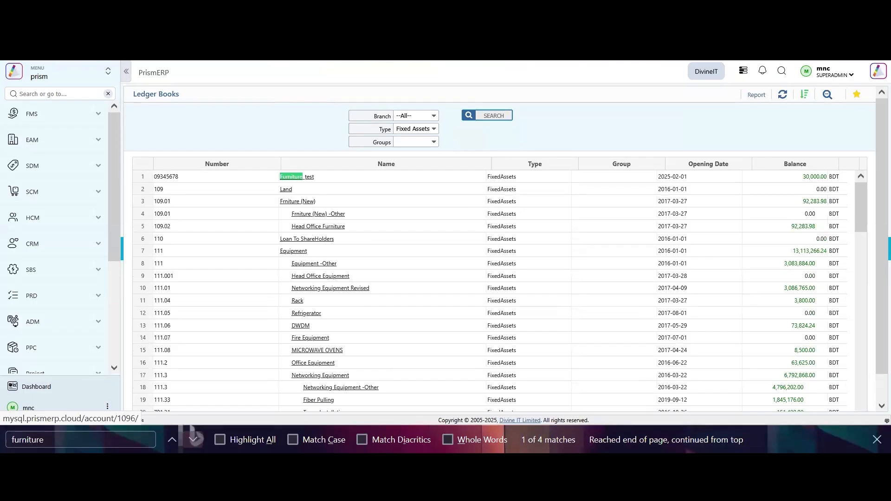
left_click(194, 439)
left_click(194, 438)
left_click(194, 439)
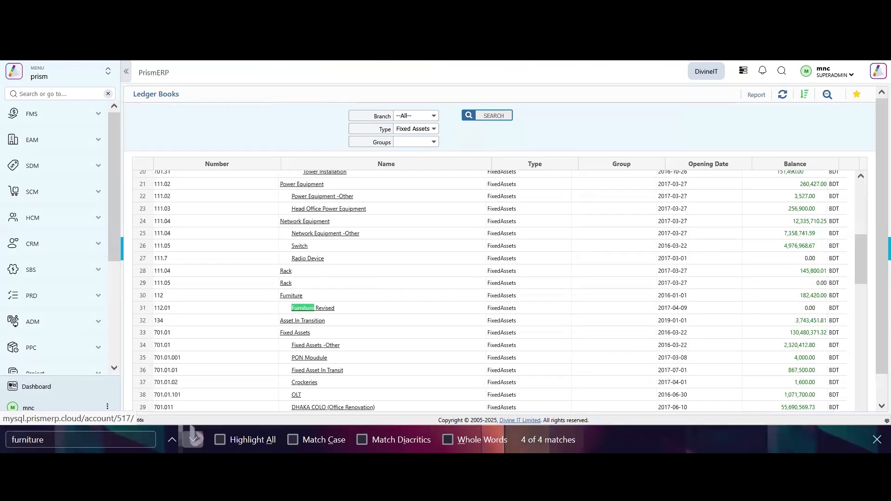
left_click(194, 439)
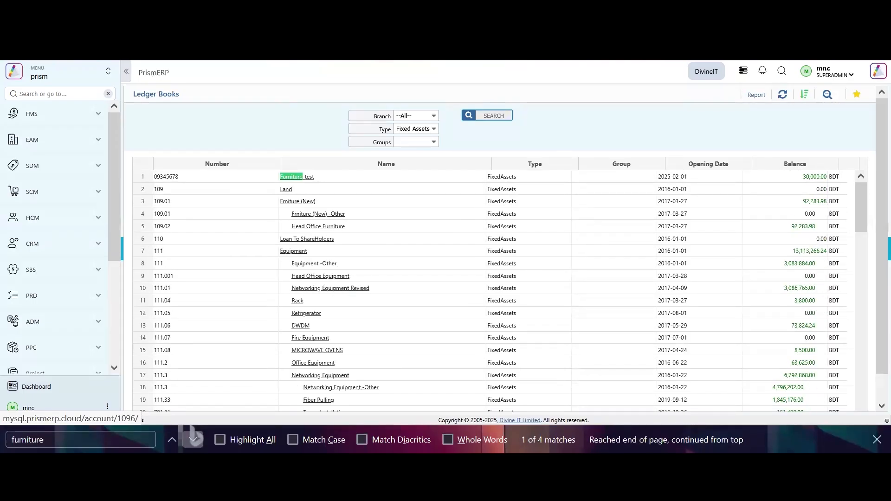
left_click(194, 438)
left_click(194, 439)
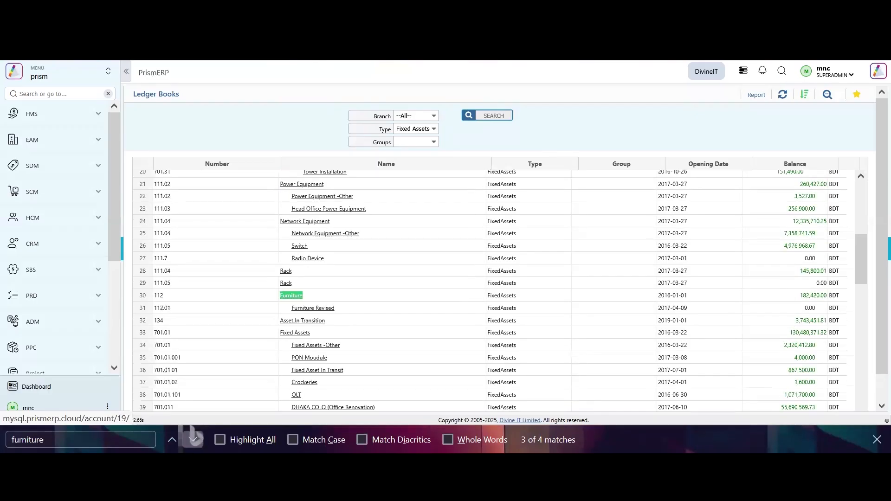